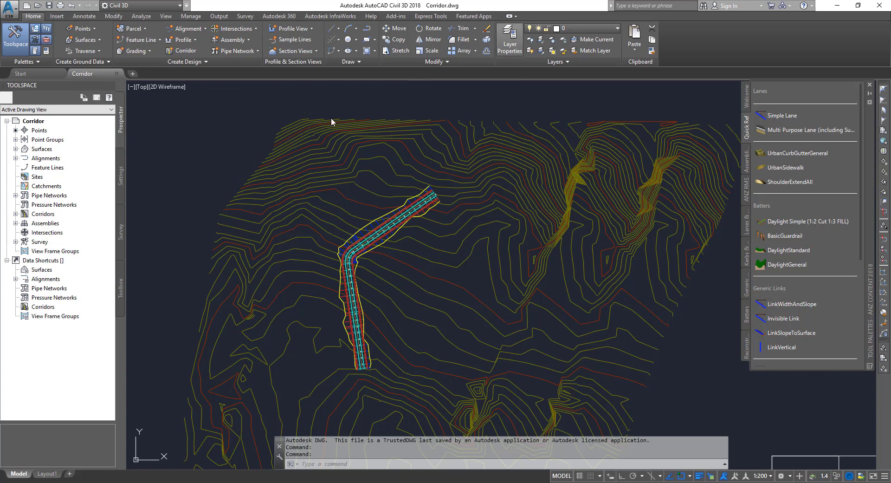
- Inspect the road corridor in 3D with the Object Viewer, orbiting around its end, and close the viewer
left_click(403, 208)
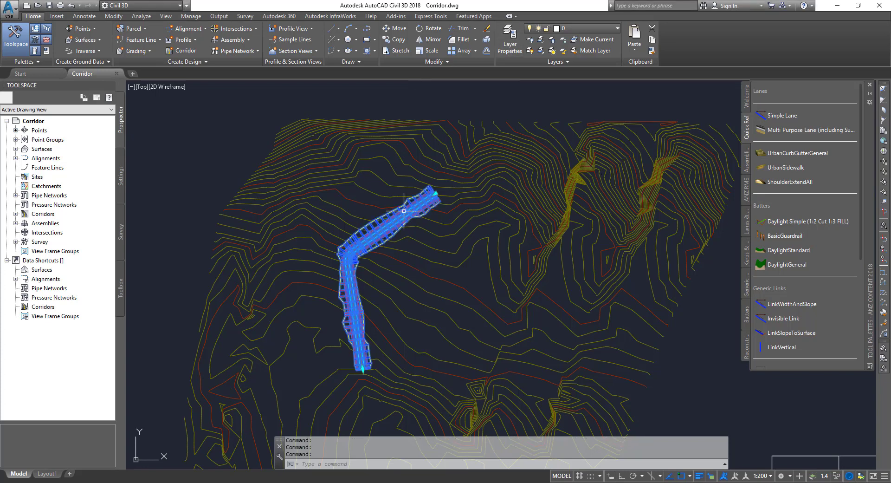
right_click(403, 210)
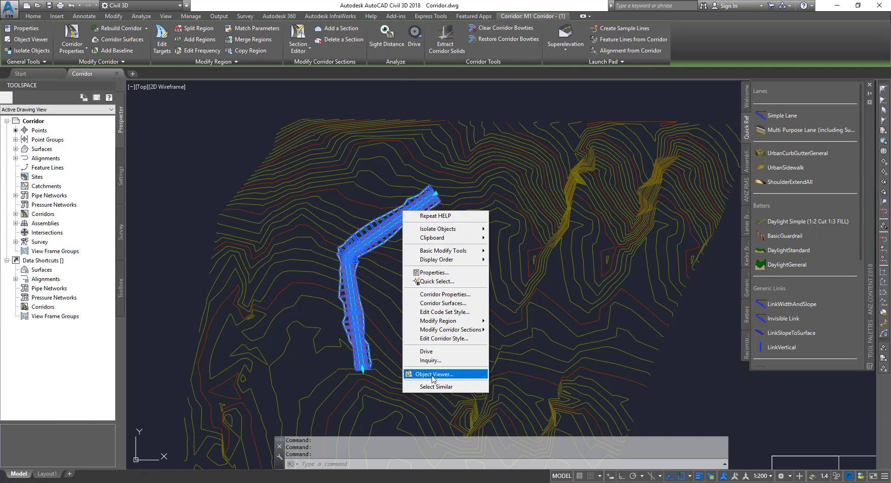
left_click(431, 374)
left_click_drag(464, 354, 374, 314)
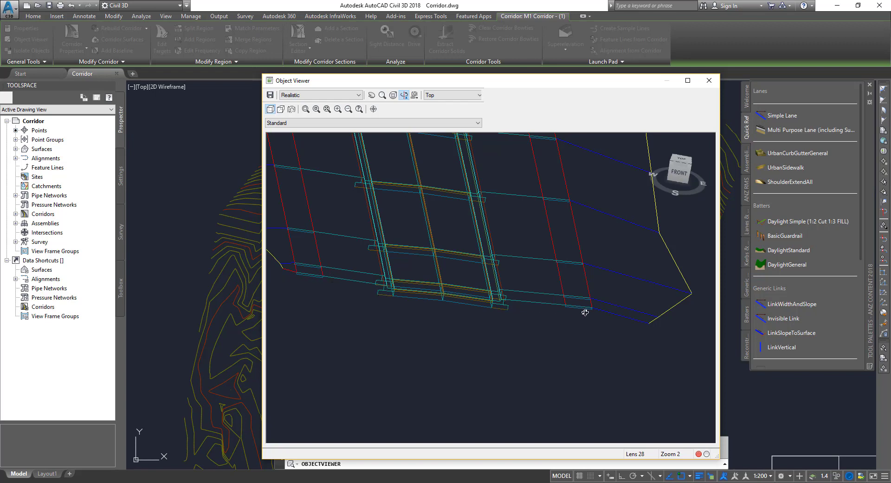
left_click(709, 80)
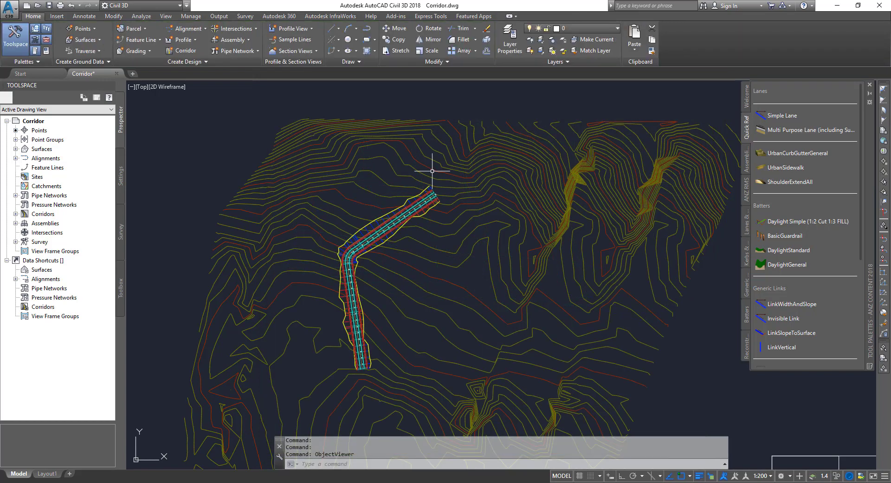
- Review the corridor's parameters, codes, feature lines and surfaces in its Corridor Properties, then close them
scroll(389, 220, "up", 5)
left_click(372, 201)
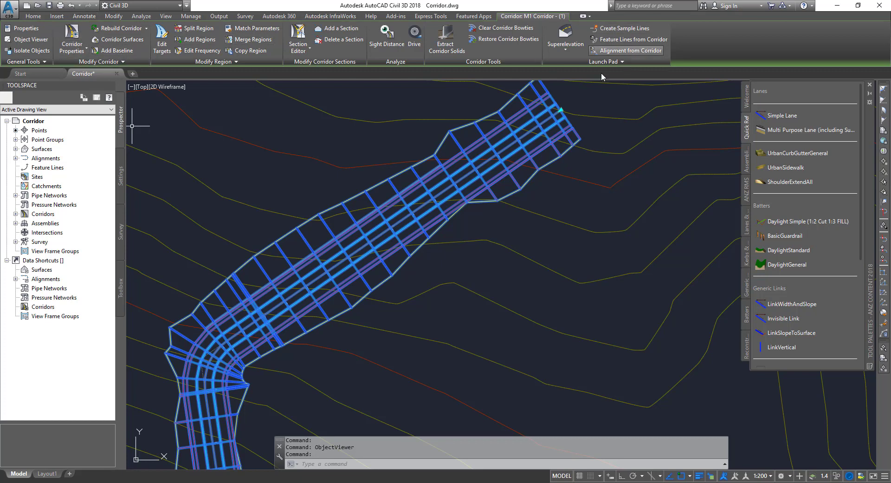
left_click(72, 31)
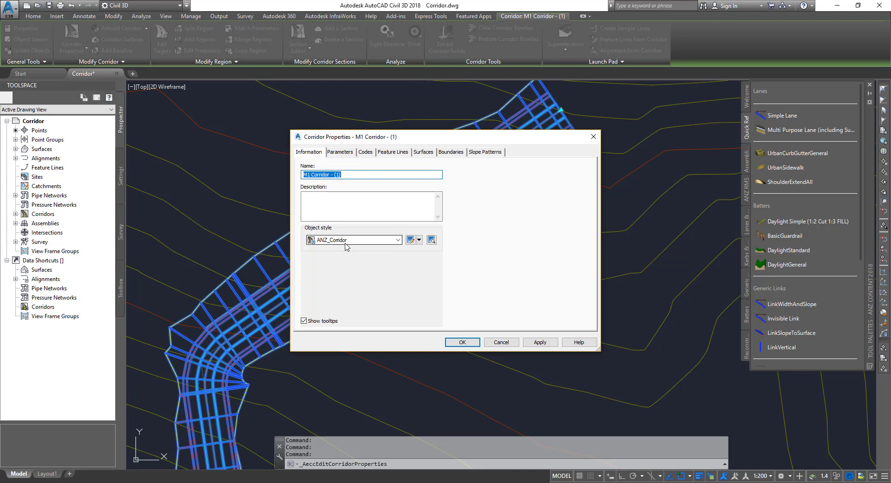
left_click_drag(428, 140, 610, 125)
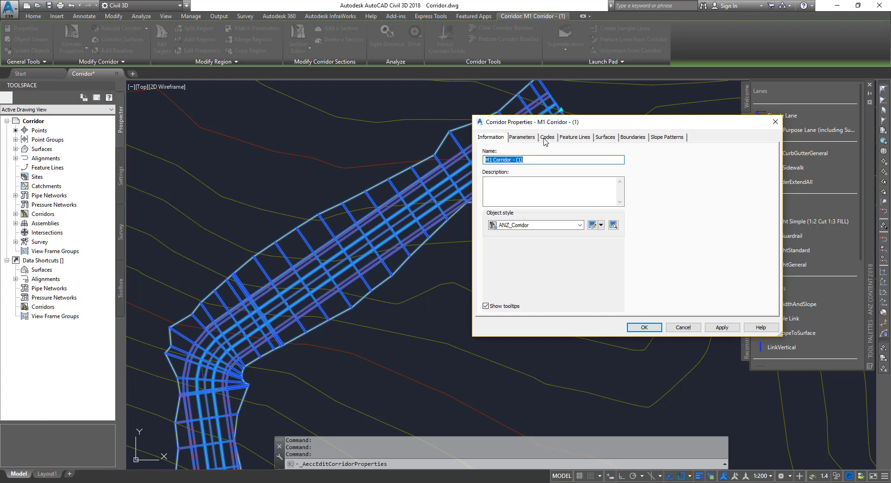
left_click(530, 138)
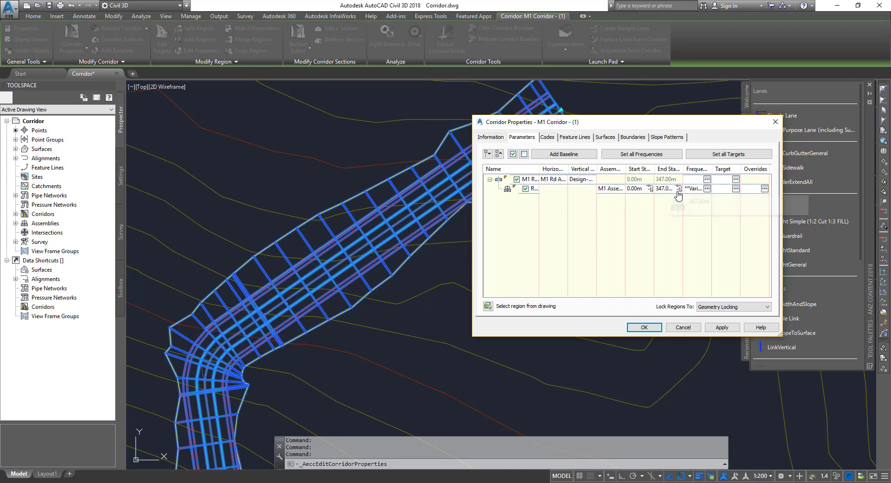
left_click(547, 138)
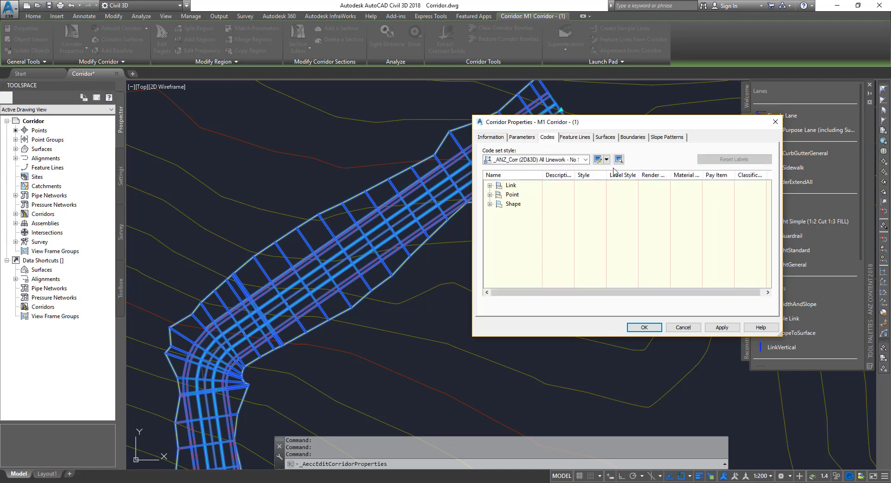
left_click(579, 142)
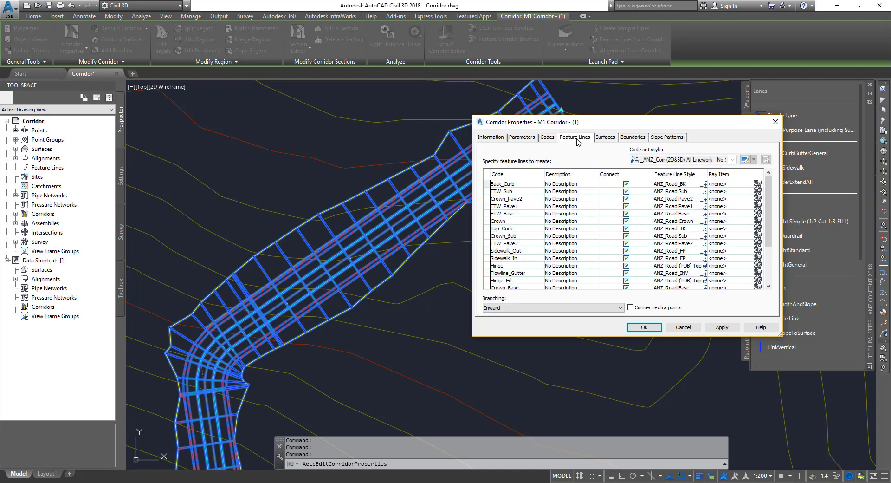
left_click(614, 144)
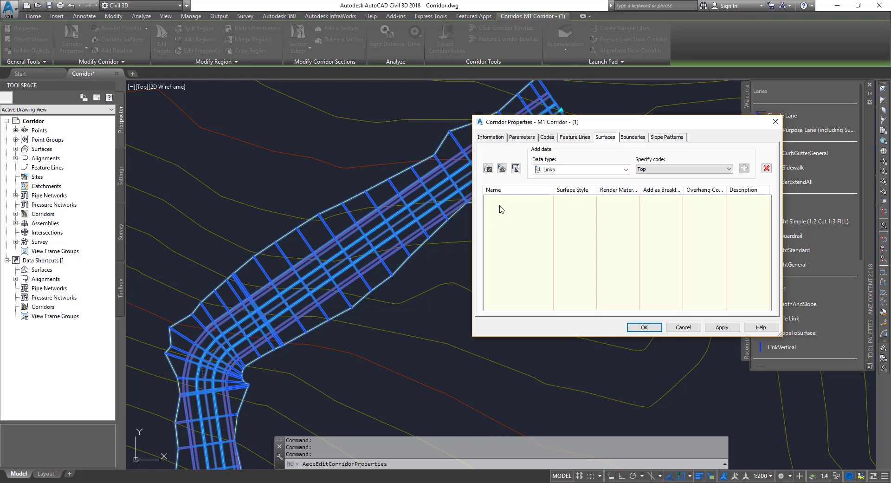
left_click_drag(640, 127, 533, 152)
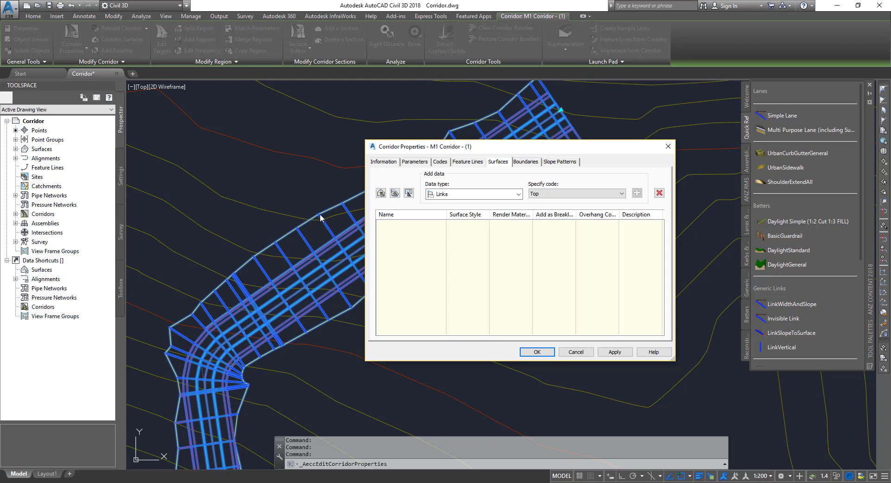
left_click(669, 147)
- Examine the assembly's cross-section, including the kerb, pavement layers and daylight links, and return to the full corridor plan
scroll(274, 266, "up", 3)
scroll(422, 278, "down", 5)
scroll(521, 245, "up", 8)
scroll(450, 334, "up", 5)
left_click(454, 199)
scroll(303, 141, "up", 3)
scroll(412, 153, "down", 1)
scroll(469, 140, "up", 2)
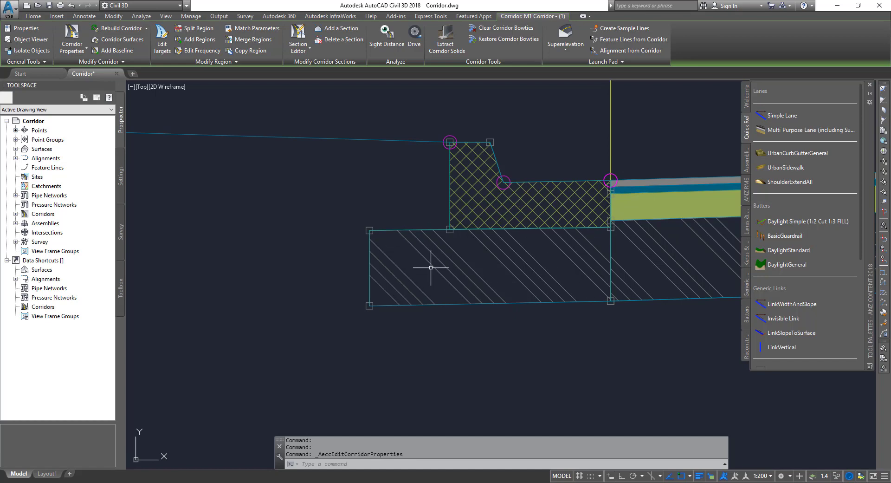
scroll(430, 253, "down", 2)
scroll(429, 253, "down", 5)
scroll(418, 246, "up", 1)
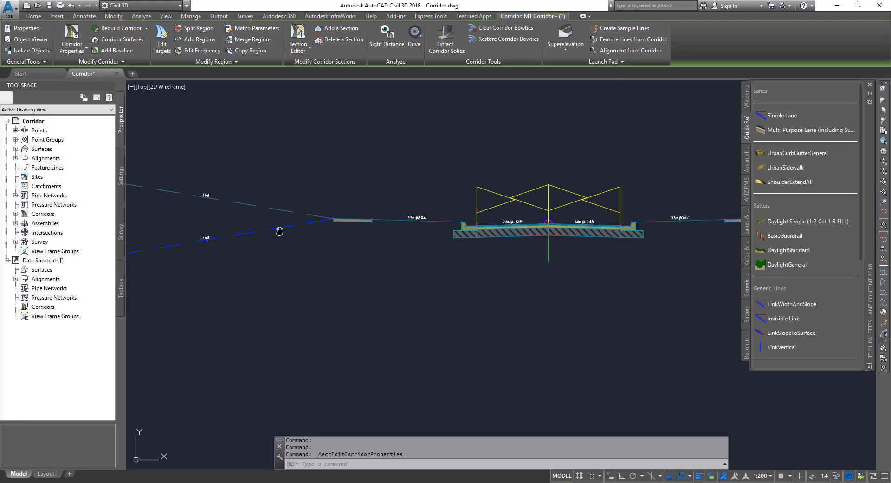
middle_click_drag(279, 232, 330, 242)
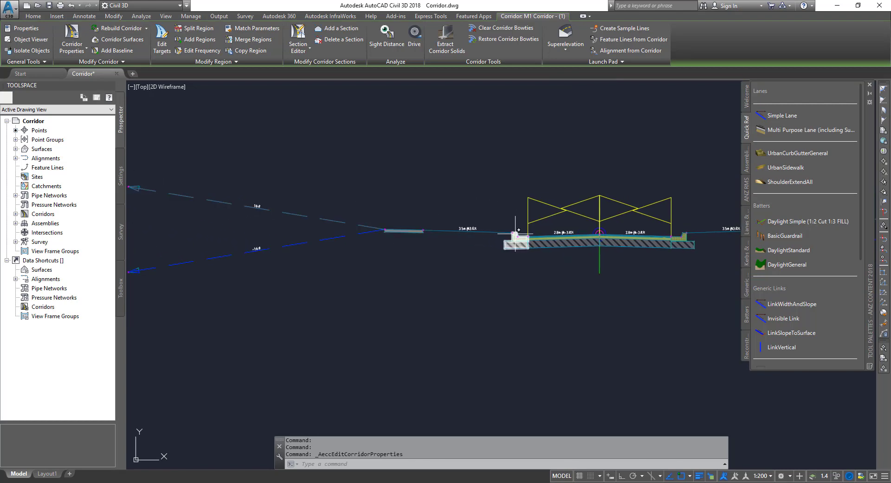
scroll(532, 230, "up", 6)
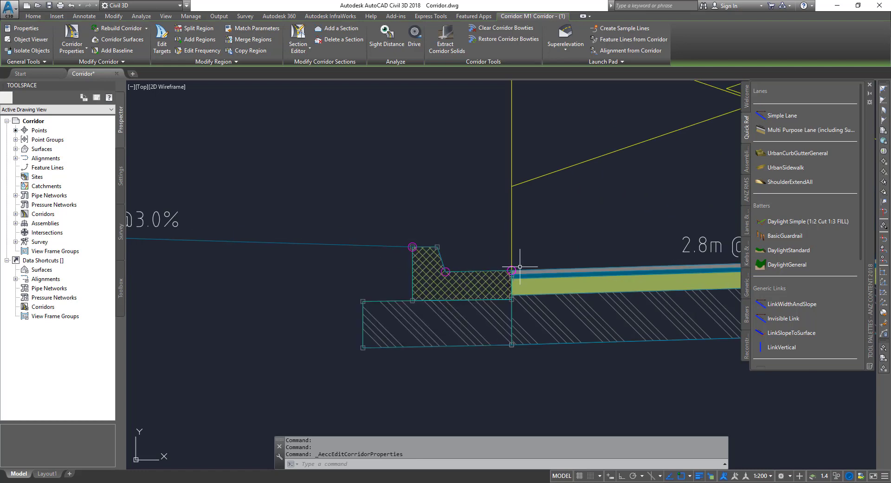
scroll(423, 315, "down", 2)
scroll(424, 314, "down", 10)
middle_click_drag(530, 227, 628, 226)
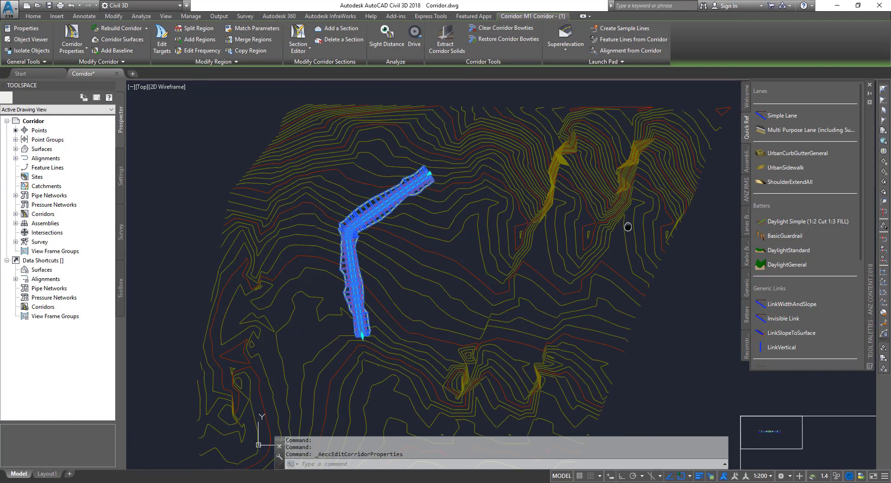
- Create a corridor surface in the corridor's properties and name it M1 Corridor - Top
left_click(71, 32)
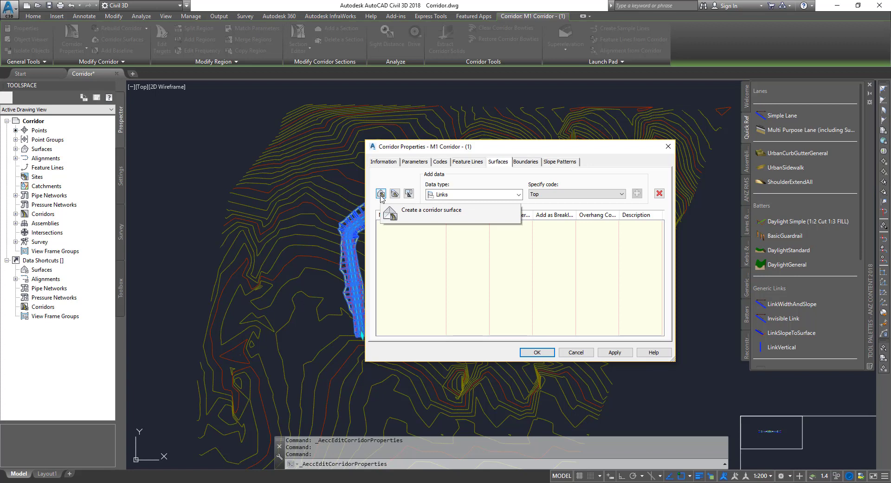
left_click(381, 194)
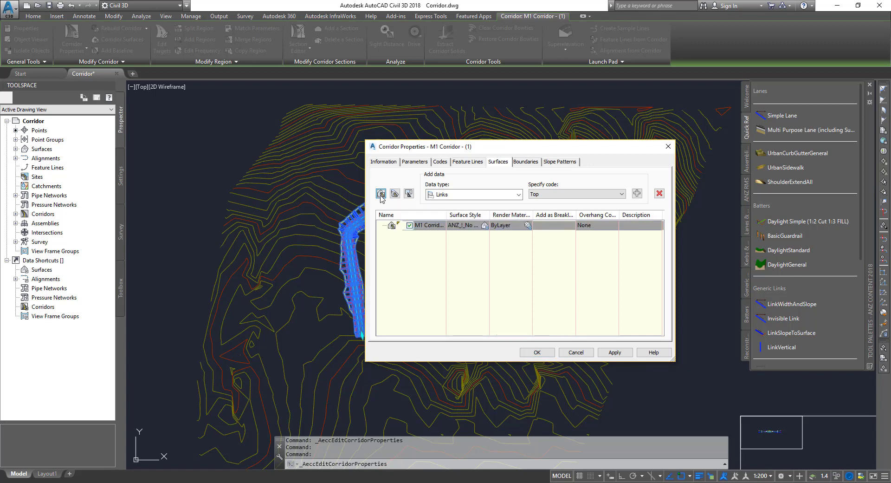
left_click_drag(449, 212, 522, 212)
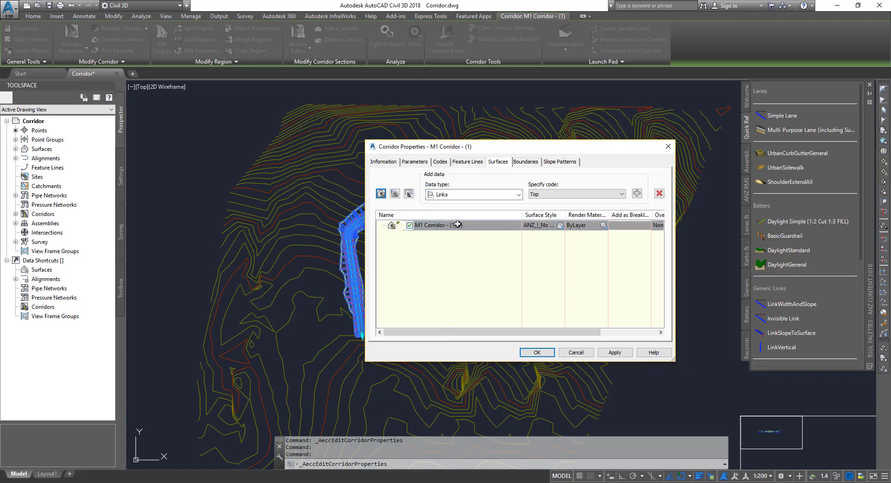
double_click(446, 226)
left_click_drag(466, 225, 455, 227)
type("T")
key("Return")
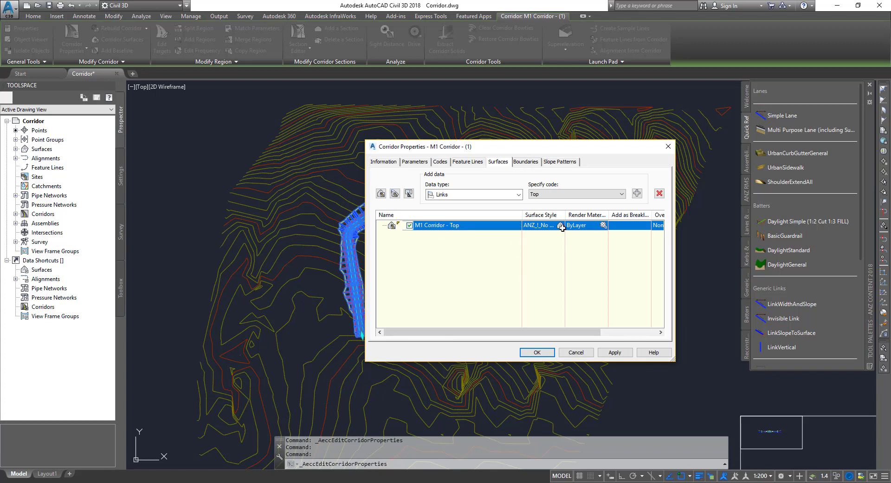
- Set the surface style of M1 Corridor - Top to ANZ_Triangulation (Cyan)
left_click(562, 227)
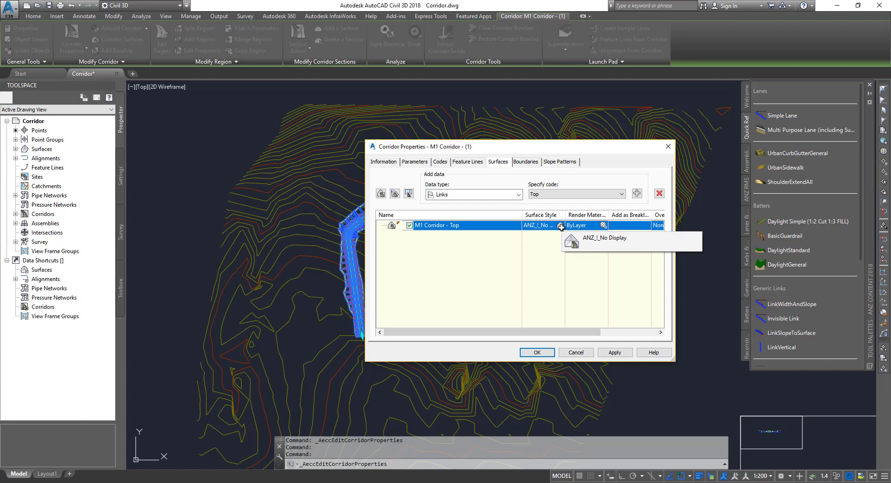
left_click(603, 238)
left_click_drag(522, 215, 476, 214)
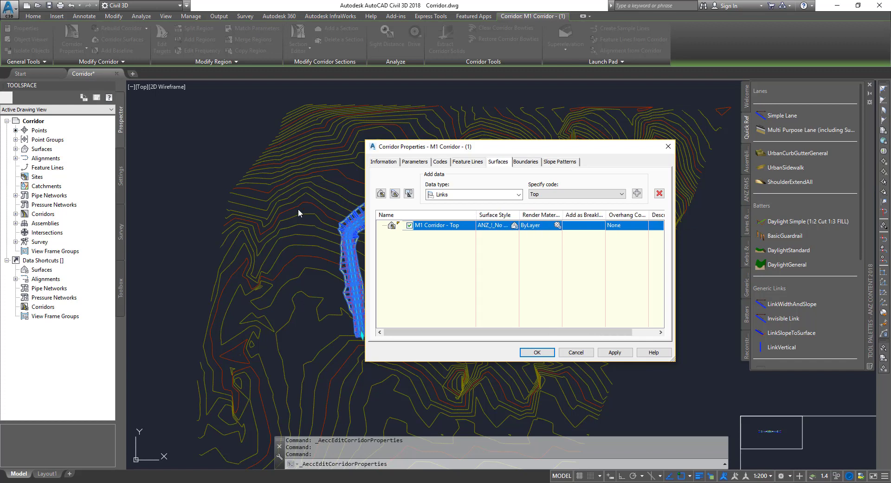
left_click(514, 226)
left_click(511, 242)
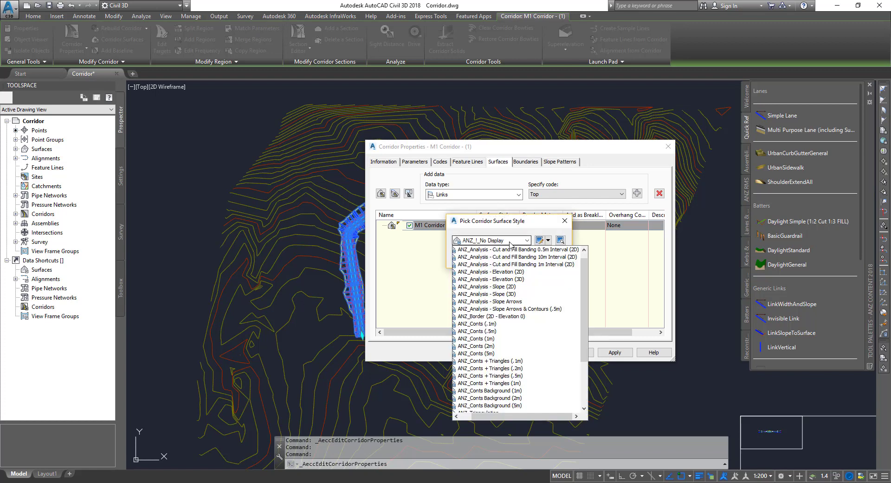
key("Down")
key("Down")
key("Down")
key("Up")
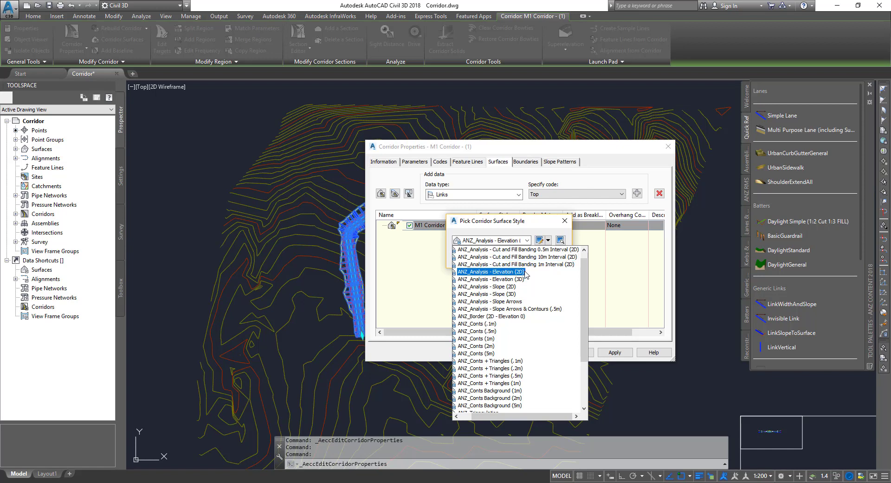
scroll(537, 386, "down", 3)
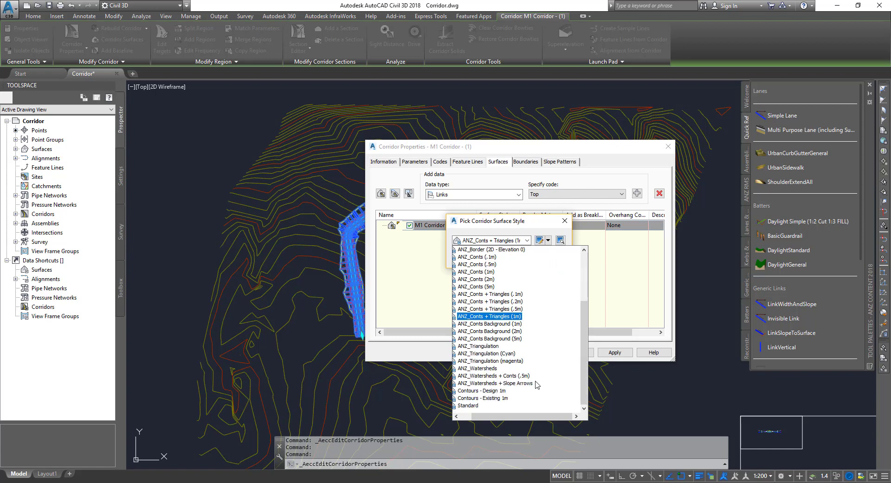
left_click(505, 355)
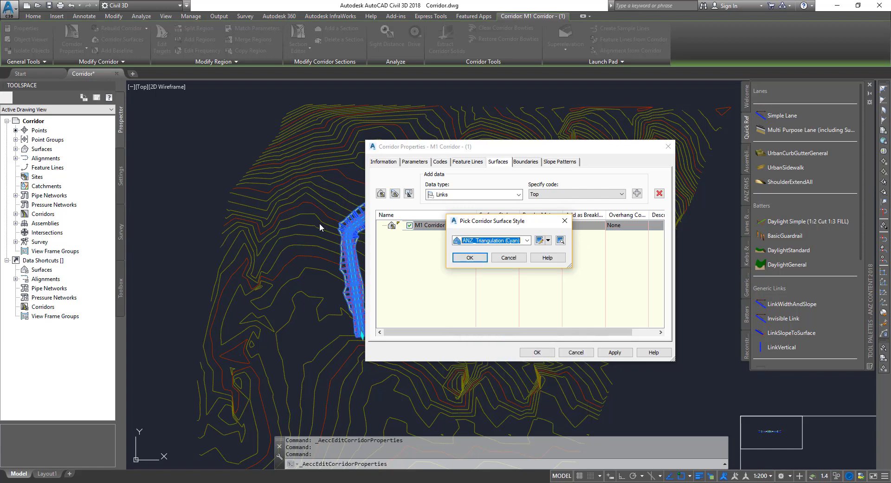
left_click(469, 257)
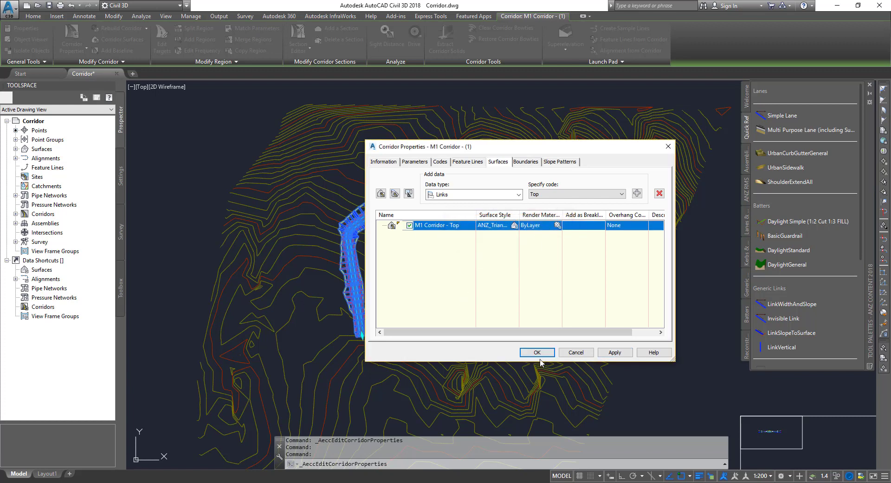
- Add Links data with the code Top to the M1 Corridor - Top surface and apply the corridor properties
right_click(438, 226)
left_click(437, 225)
left_click(446, 195)
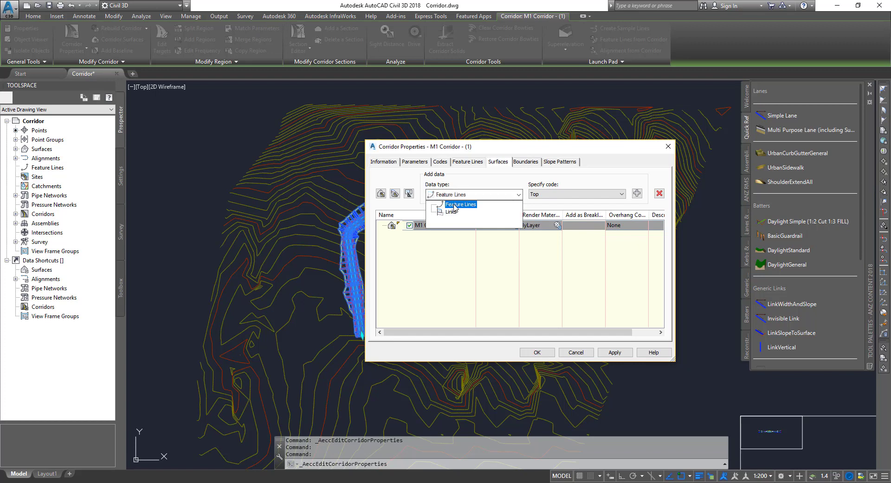
left_click(453, 211)
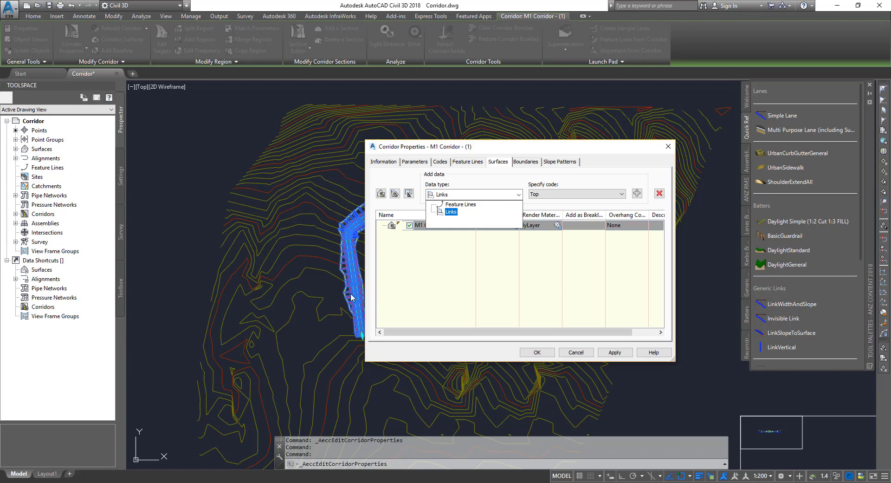
left_click(455, 214)
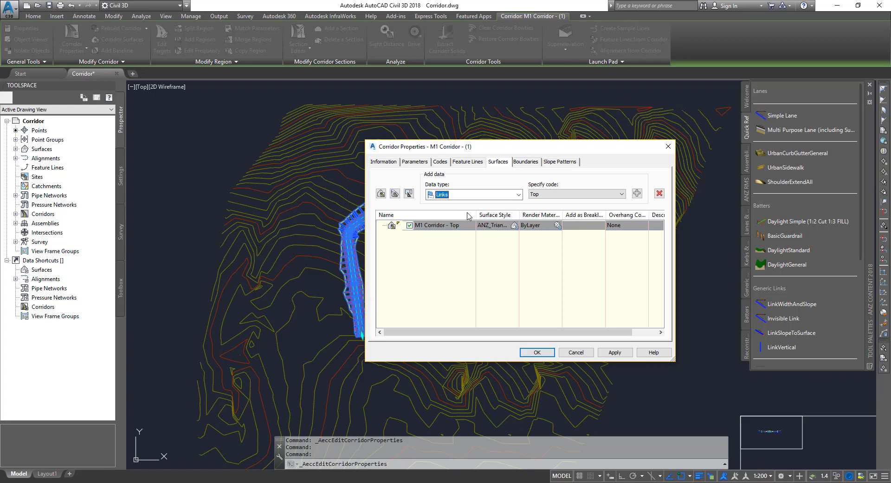
left_click(556, 196)
left_click(553, 203)
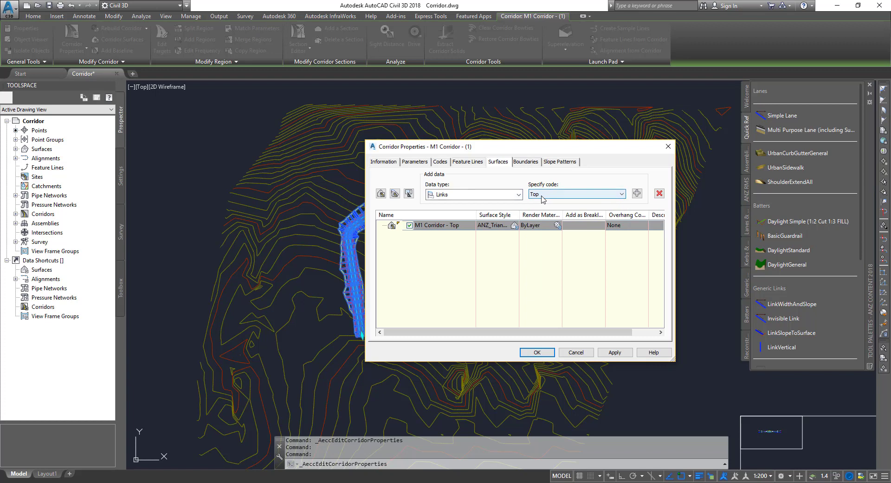
left_click(637, 194)
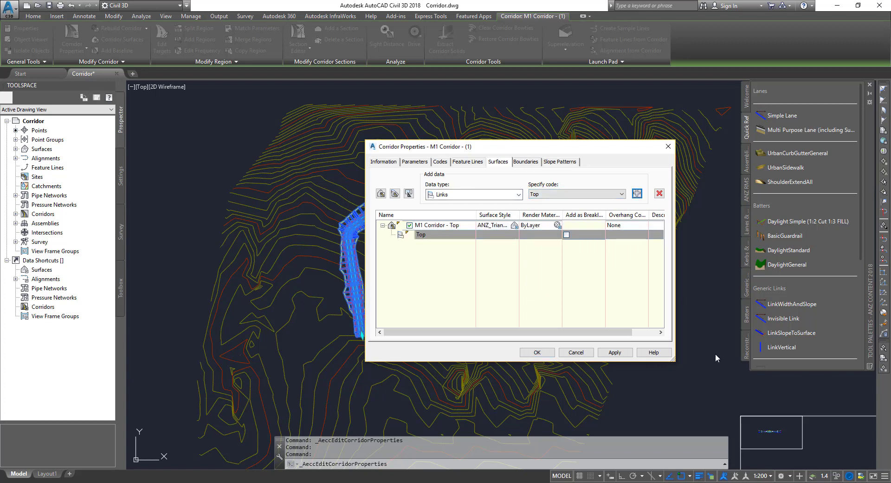
left_click(615, 352)
left_click(453, 225)
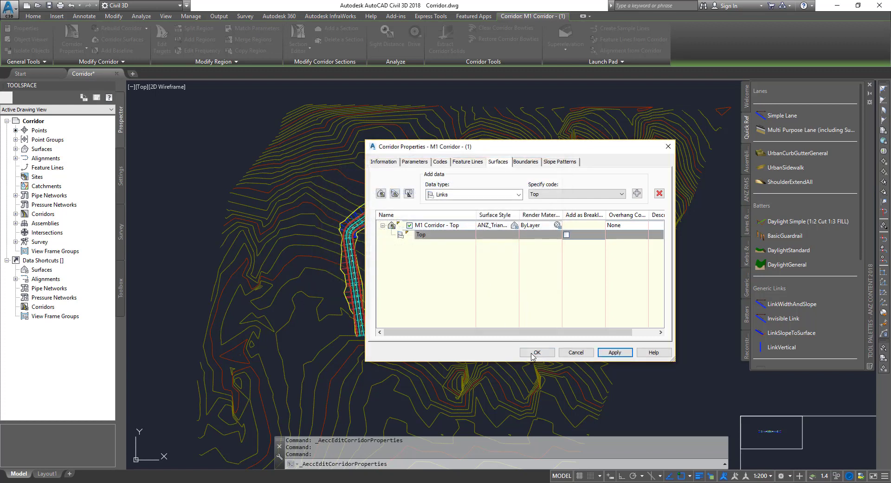
left_click(537, 352)
scroll(294, 237, "up", 5)
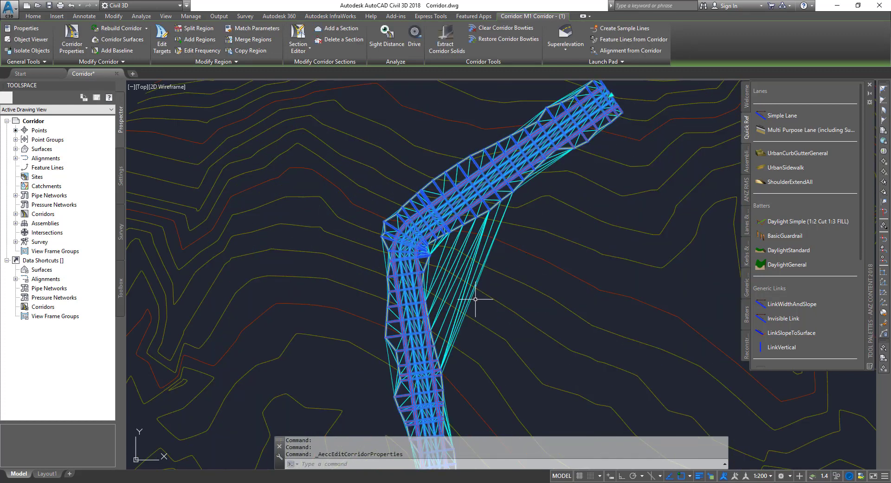
- Examine the M1 corridor and its top surface in the 3D object viewer, including the surface area across the inside of the bend
left_click(486, 253)
right_click(488, 254)
left_click(527, 345)
scroll(512, 286, "up", 3)
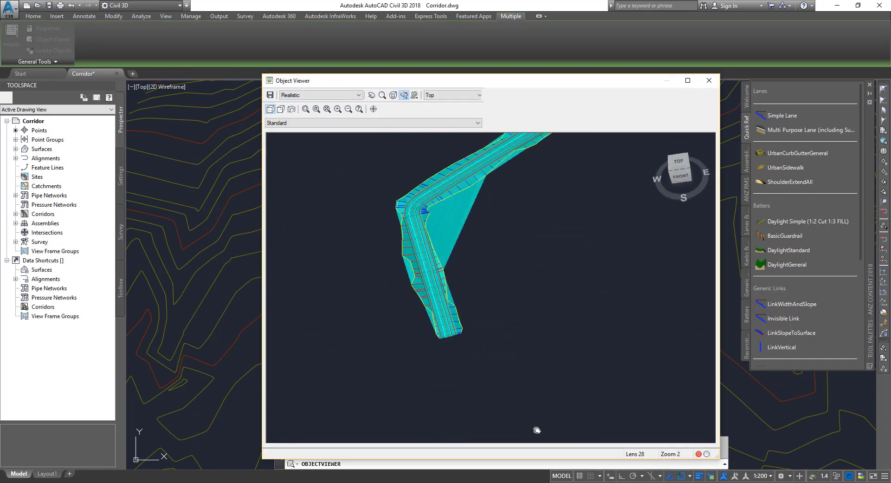
scroll(485, 355, "up", 2)
middle_click_drag(485, 355, 518, 387)
left_click_drag(518, 388, 514, 334)
scroll(513, 334, "down", 2)
scroll(501, 362, "up", 3)
middle_click_drag(501, 362, 514, 228)
scroll(503, 334, "up", 5)
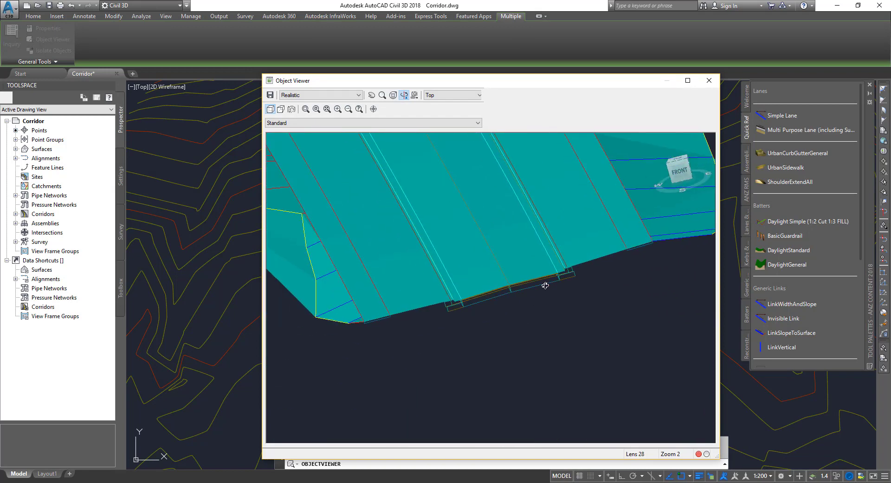
middle_click_drag(615, 289, 483, 378)
scroll(591, 385, "down", 4)
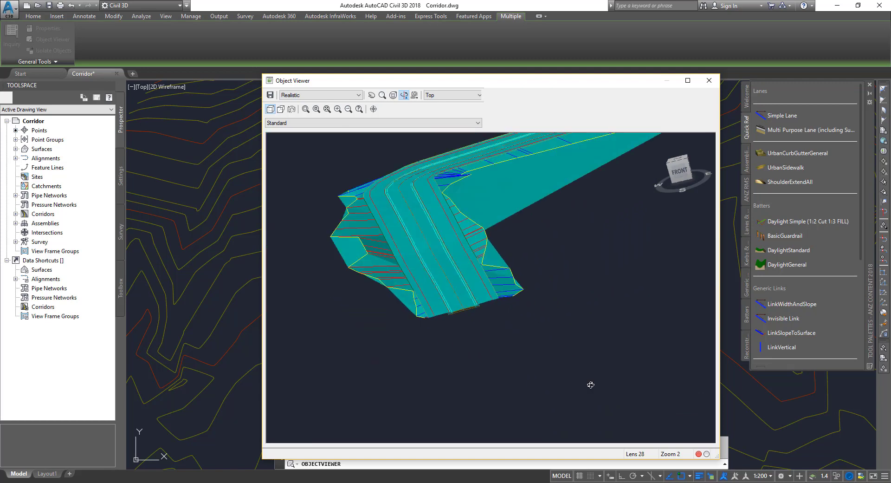
scroll(506, 293, "up", 2)
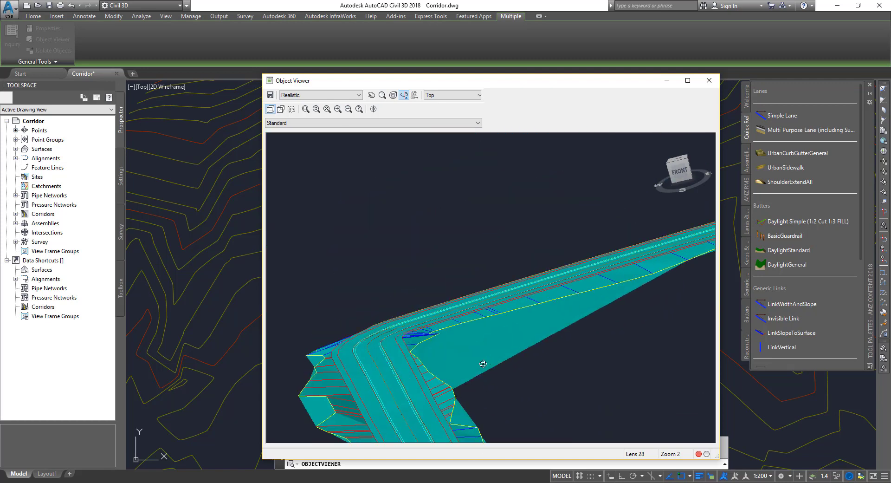
scroll(457, 386, "down", 2)
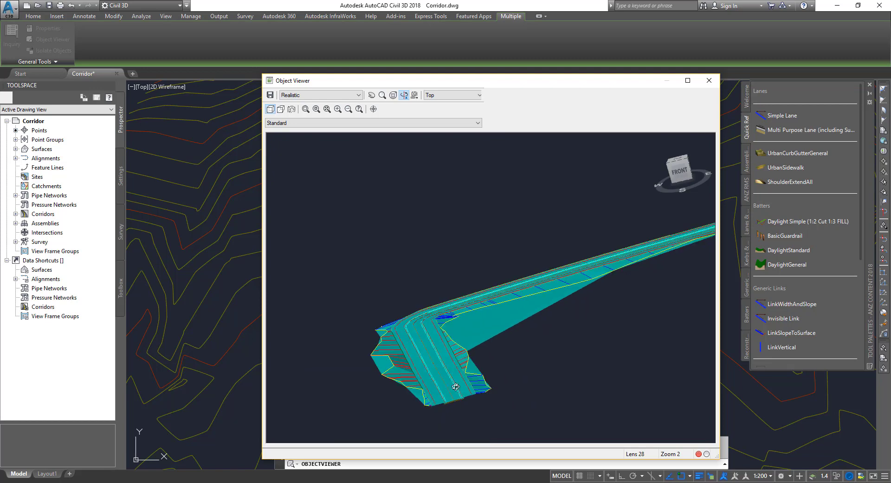
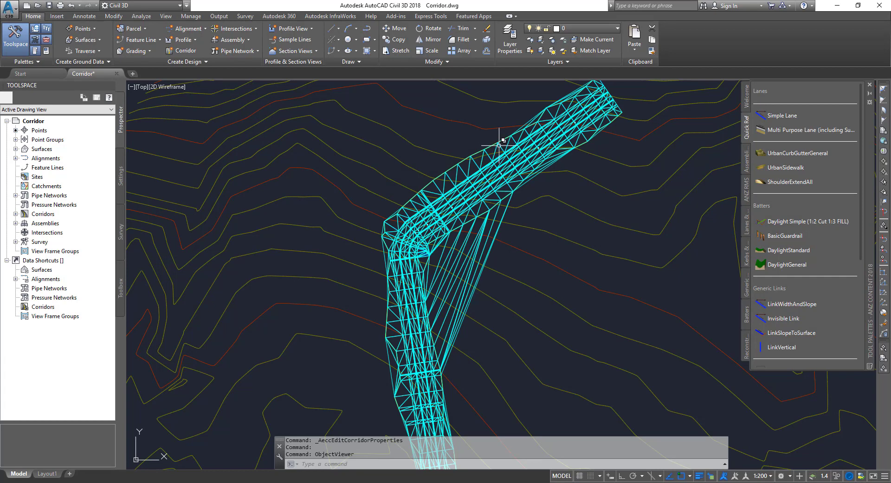
- Add an automatic outside boundary from the Daylight feature lines to the M1 Corridor - Top surface and rebuild the corridor
left_click(501, 144)
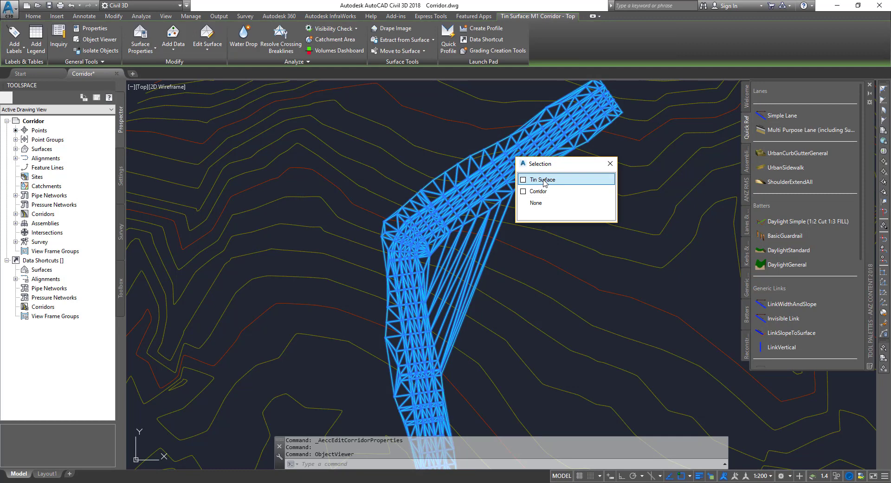
left_click(537, 191)
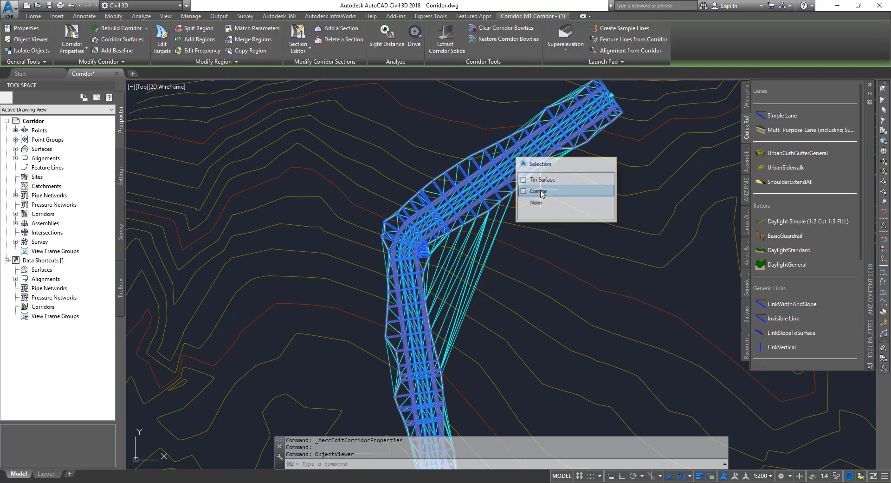
left_click(70, 33)
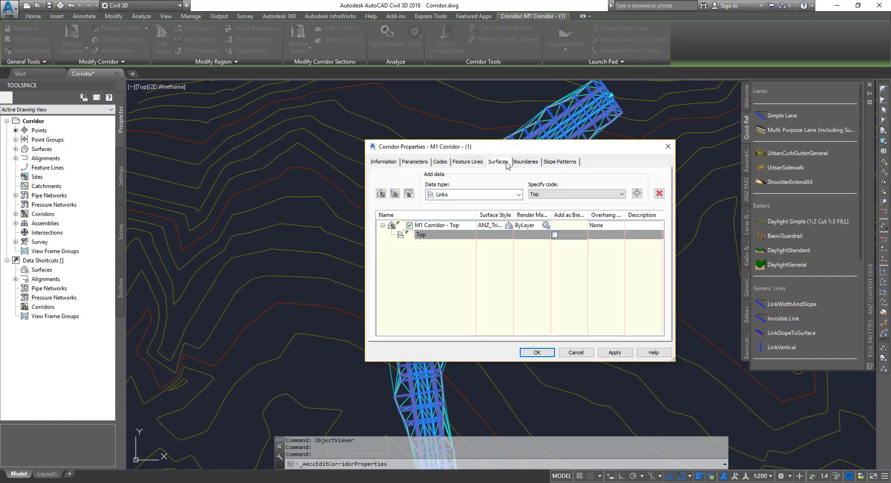
left_click(527, 164)
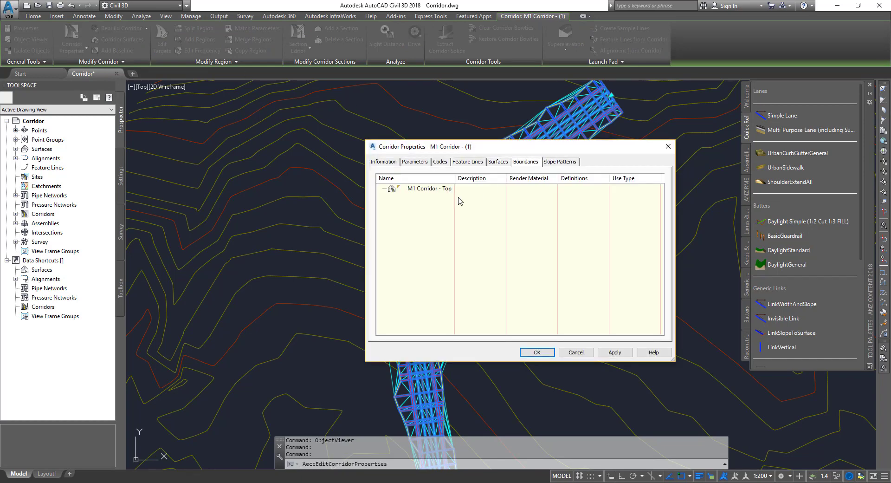
left_click(431, 191)
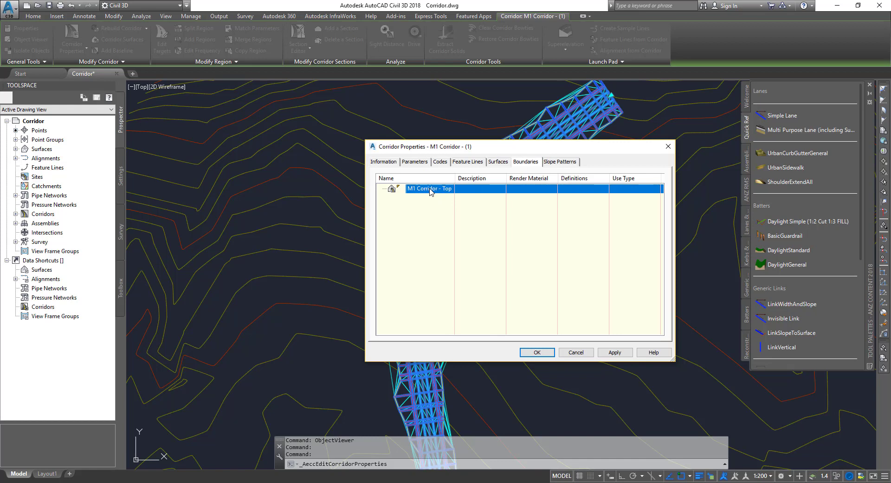
right_click(431, 191)
mouse_move(470, 205)
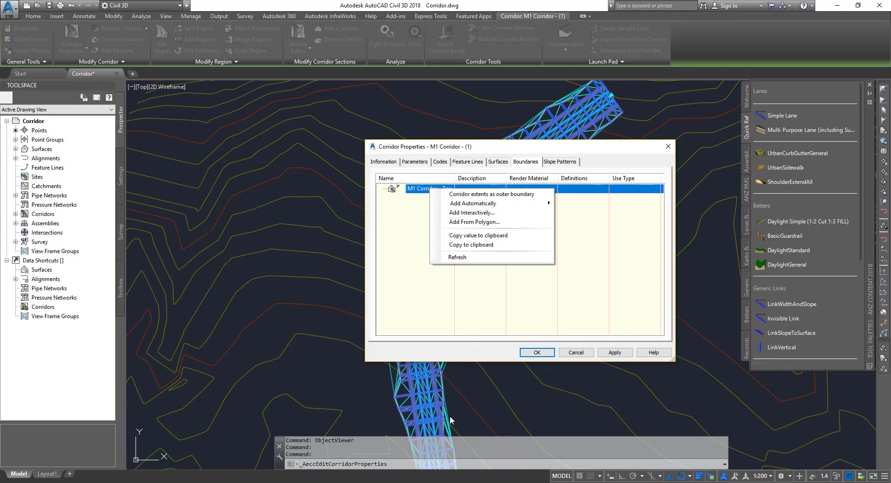
mouse_move(537, 207)
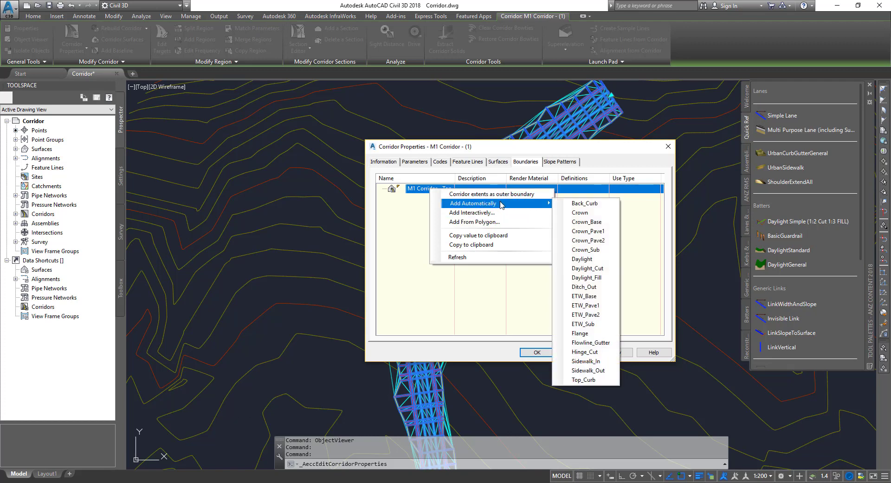
left_click(583, 258)
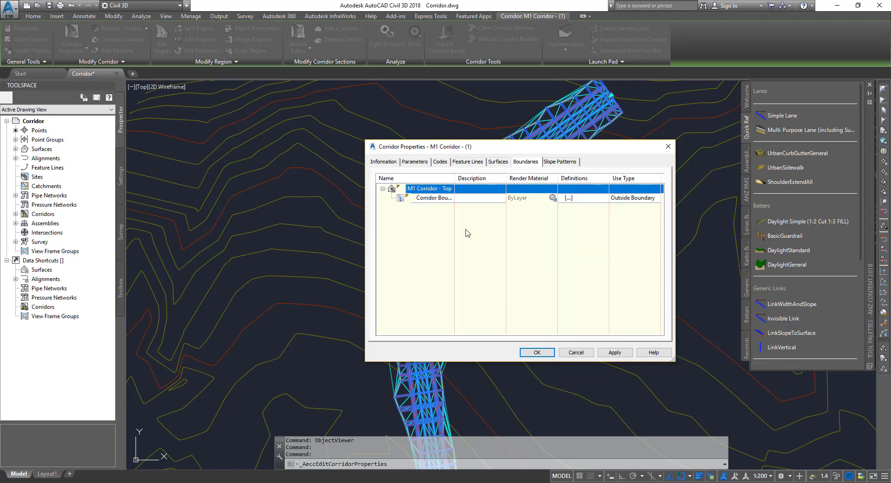
left_click(538, 353)
left_click(422, 220)
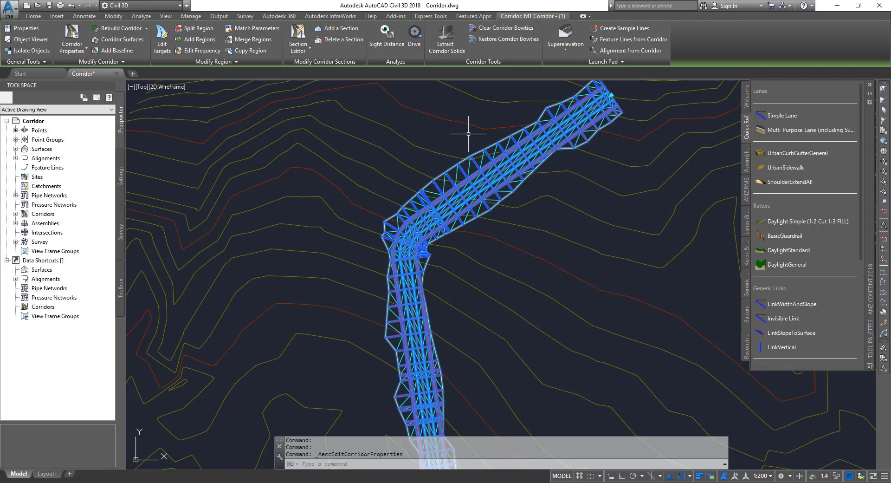
- Create a second corridor surface in the corridor's properties and name it M1 Corridor - Datum
left_click(72, 38)
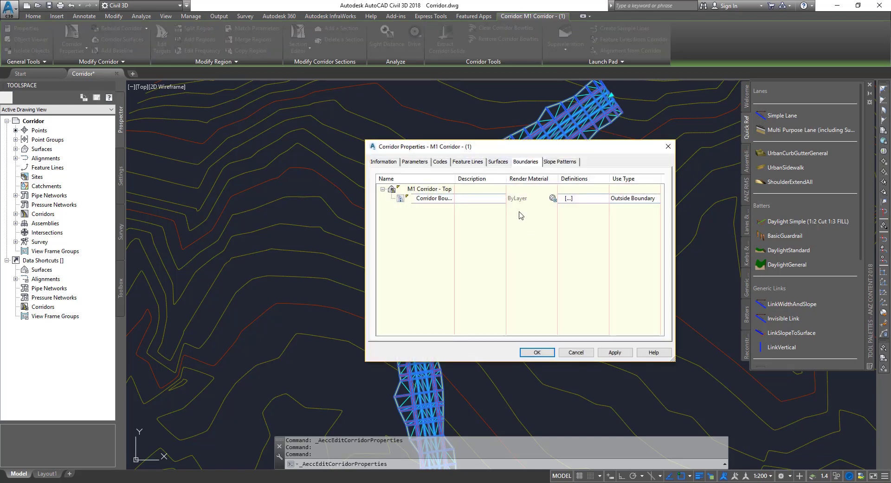
left_click(498, 162)
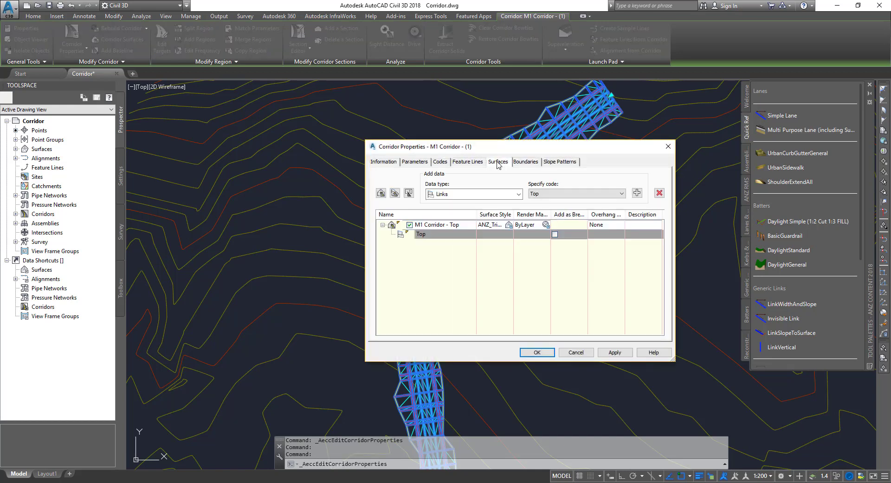
left_click(381, 193)
double_click(460, 244)
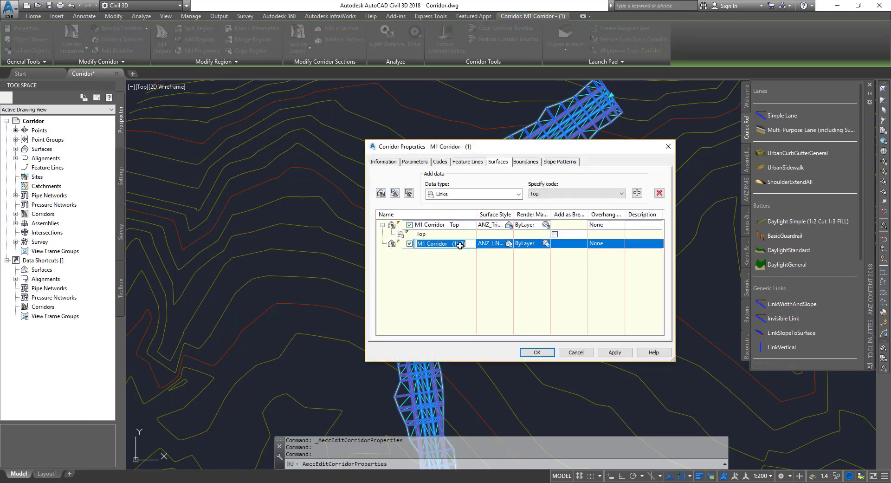
left_click_drag(467, 243, 454, 242)
type("Datum")
key("Return")
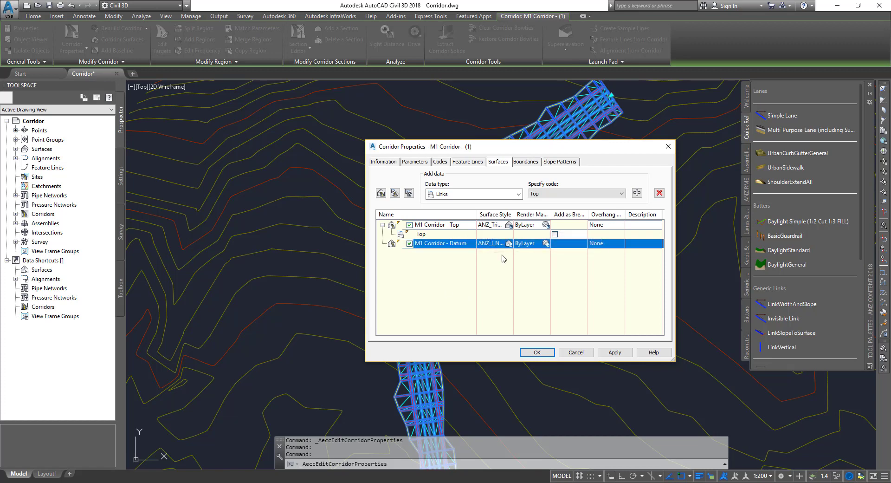
- Set the surface style of M1 Corridor - Datum to ANZ_Conts (1m)
left_click(509, 243)
left_click(527, 240)
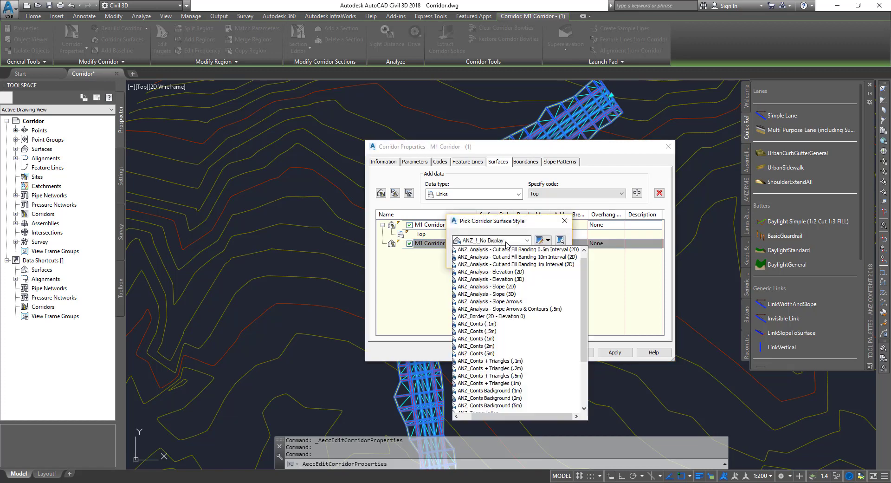
left_click(499, 340)
left_click(471, 259)
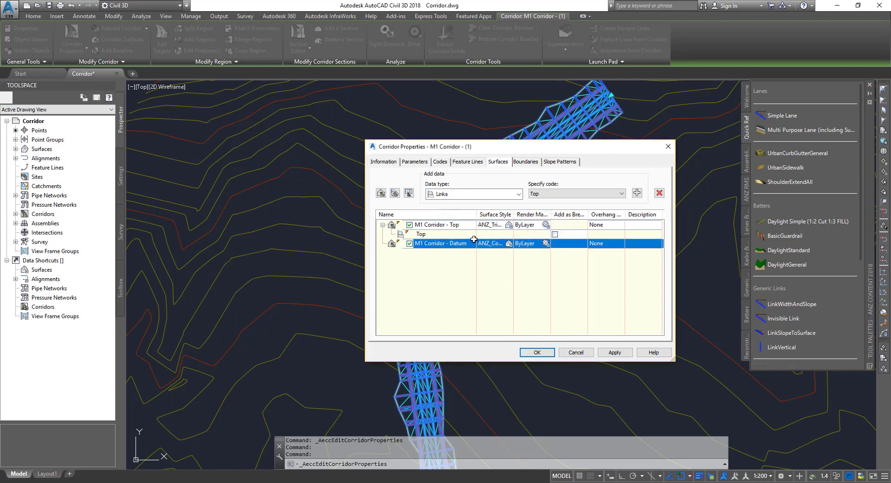
- Add Links data with the code Datum to the M1 Corridor - Datum surface, apply the properties and rebuild the corridor
left_click(544, 194)
left_click(549, 242)
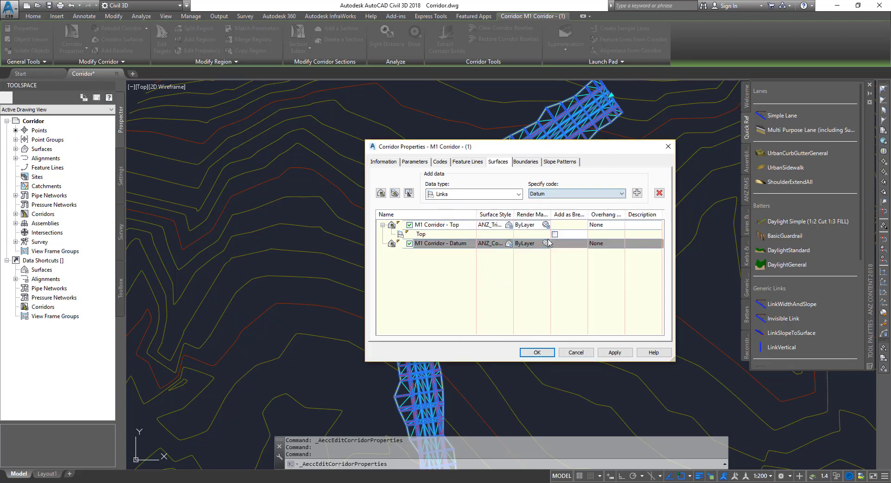
left_click(637, 193)
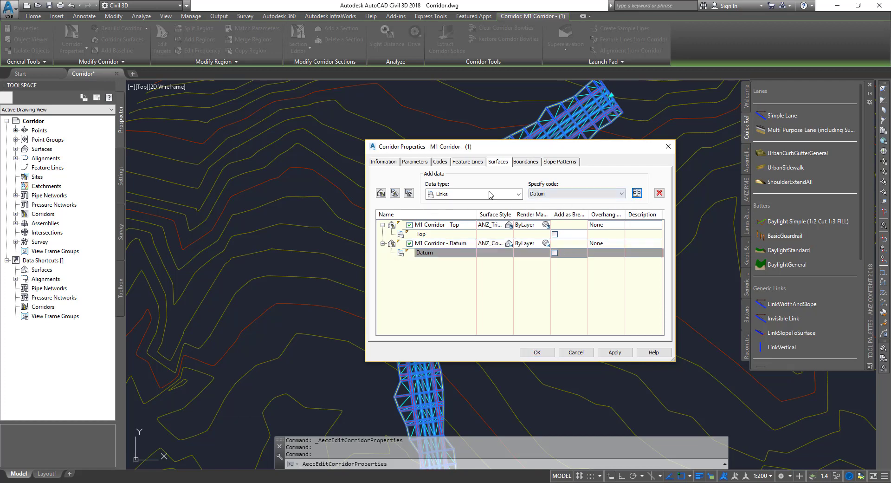
left_click(614, 352)
left_click(445, 218)
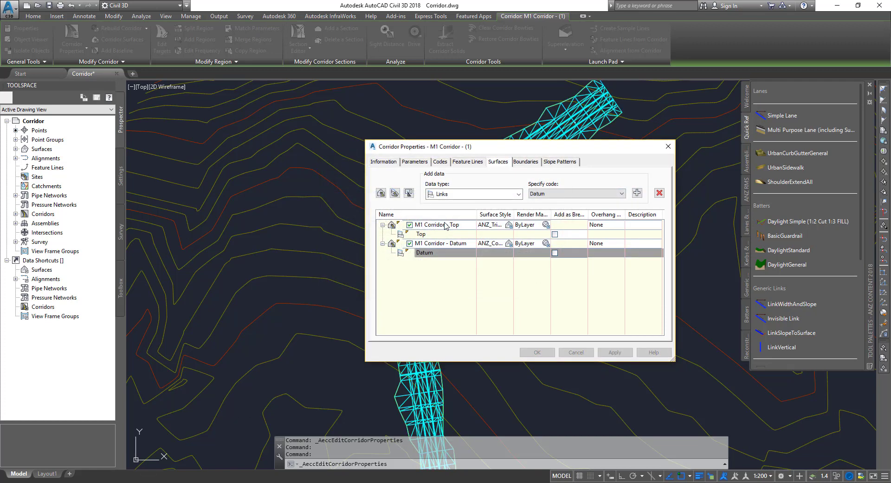
- Add an automatic outside boundary from the Daylight feature lines to M1 Corridor - Datum, rebuild the corridor and clear the selection
left_click(526, 162)
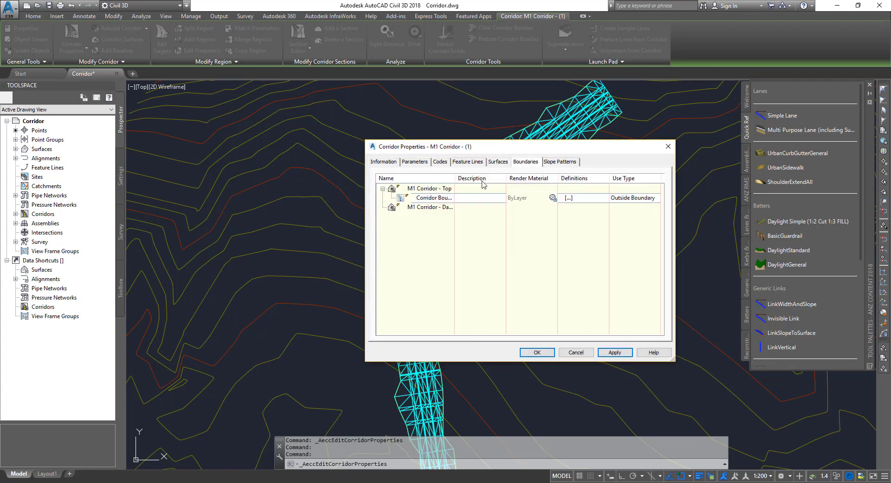
left_click(428, 207)
right_click(427, 205)
mouse_move(470, 222)
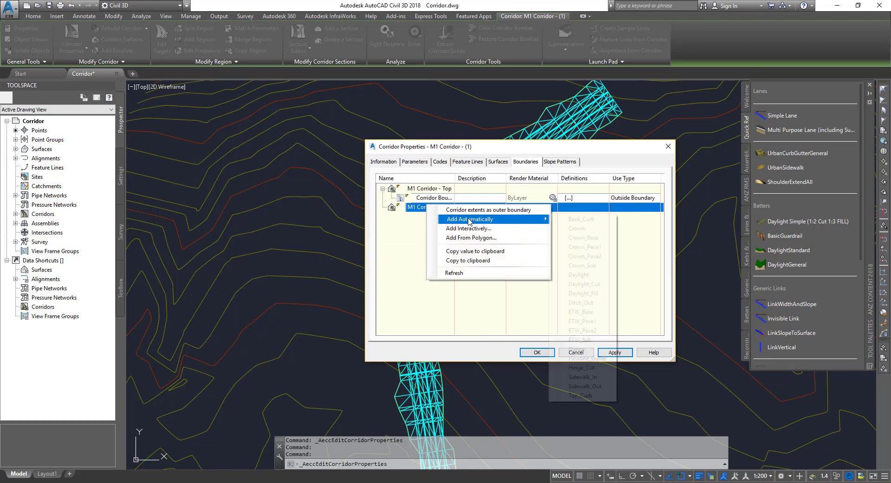
left_click(585, 276)
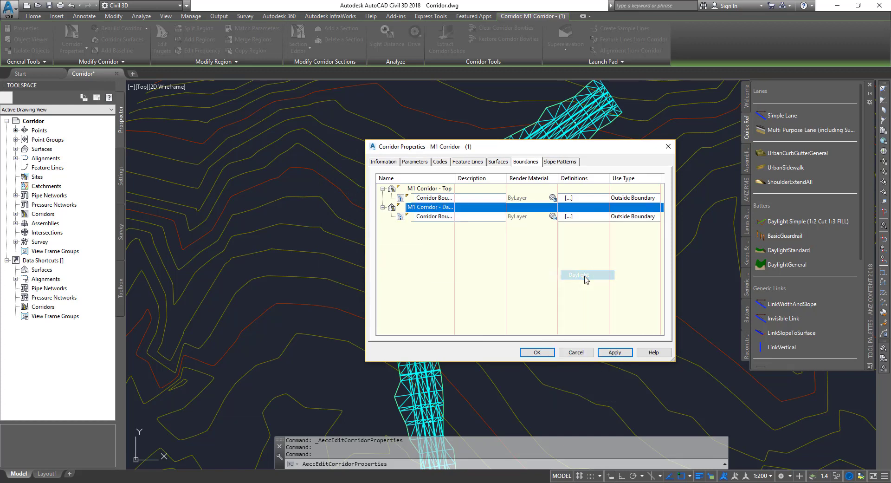
left_click(537, 352)
left_click(447, 226)
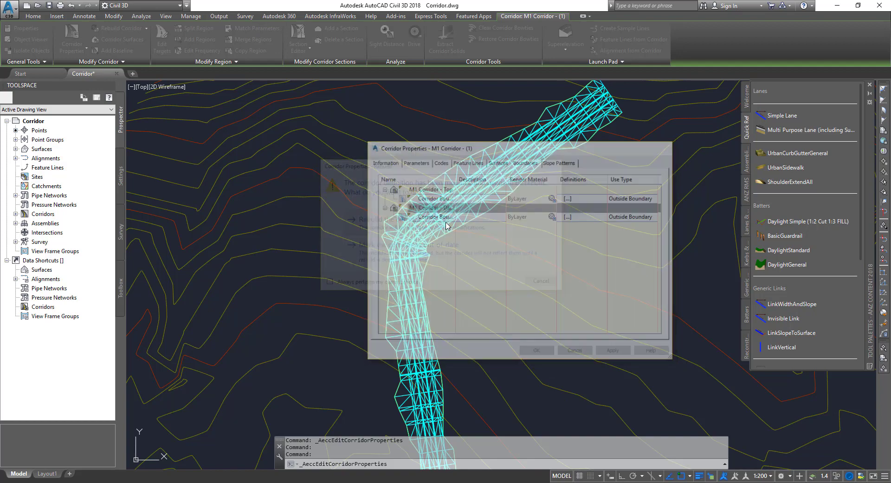
scroll(479, 262, "up", 1)
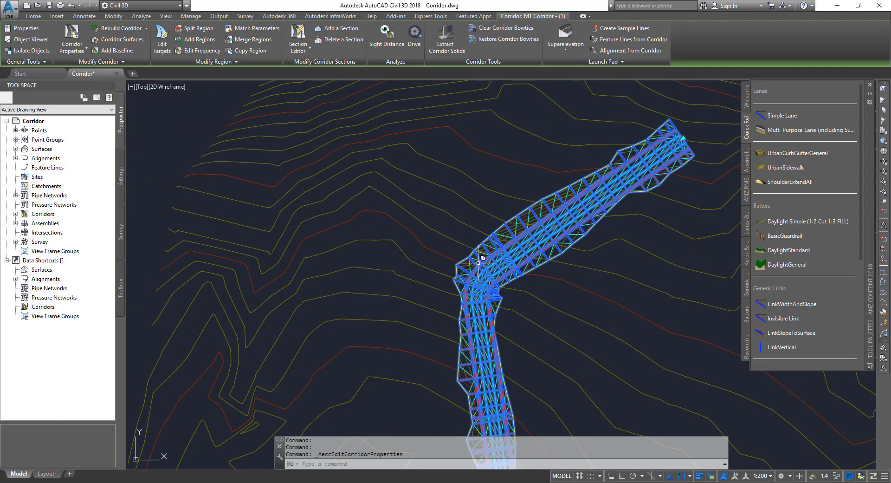
key("Escape")
key("Escape")
- Examine the corridor with its top and datum surfaces in the 3D object viewer, checking the road's end section and batters up close
scroll(547, 255, "up", 5)
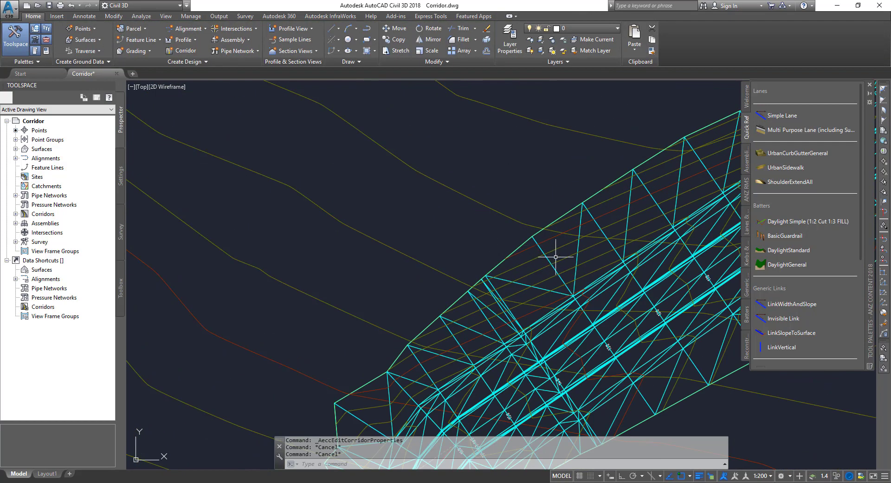
left_click(556, 256)
left_click(486, 254)
right_click(477, 243)
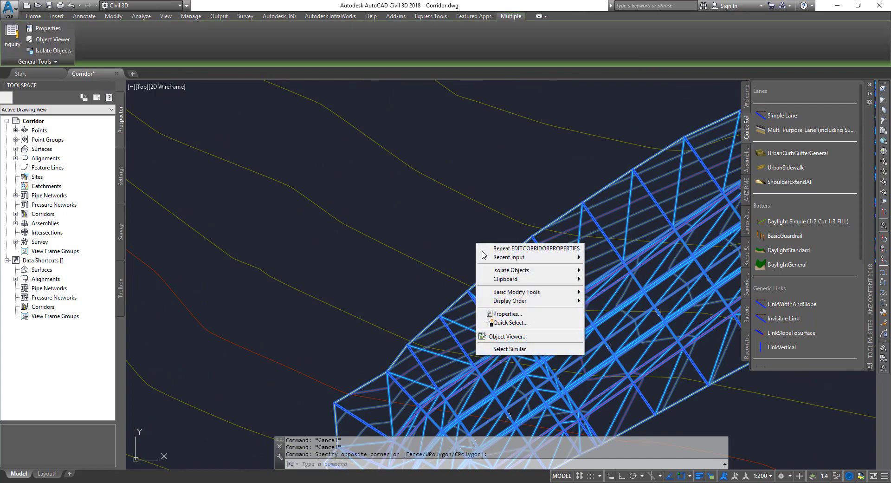
left_click(508, 336)
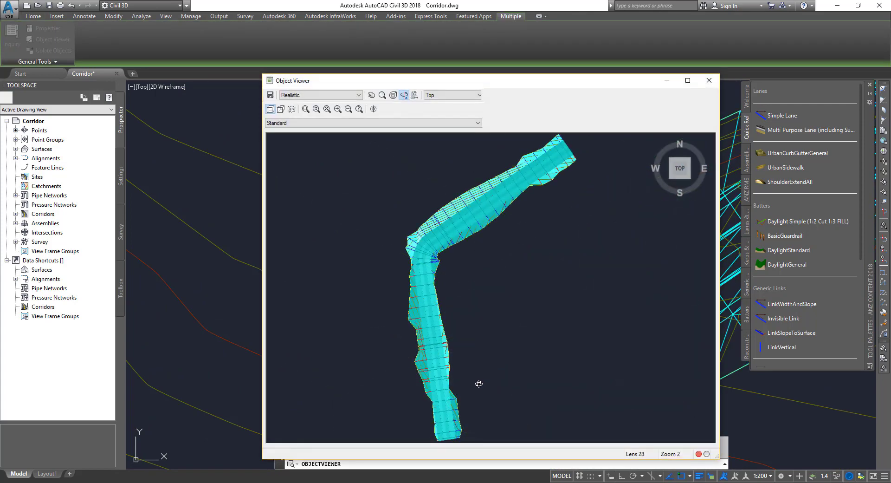
left_click_drag(480, 384, 518, 267)
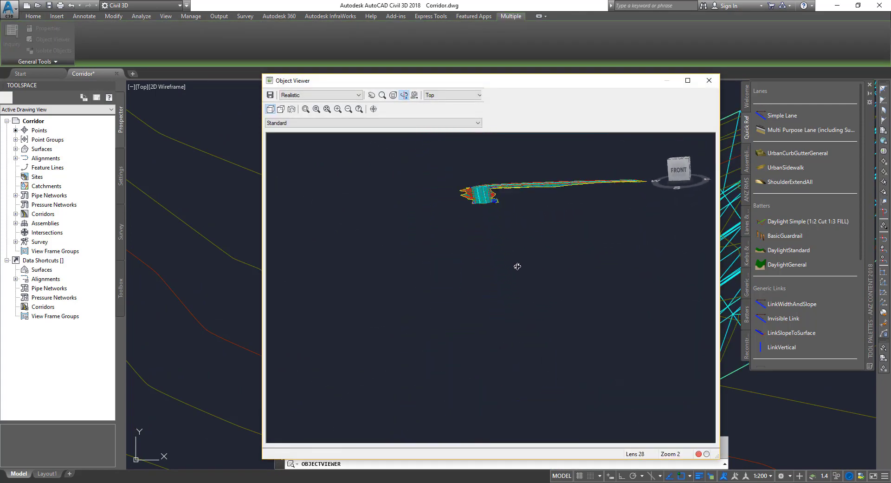
scroll(518, 266, "up", 5)
middle_click_drag(490, 256, 484, 362)
scroll(482, 309, "up", 3)
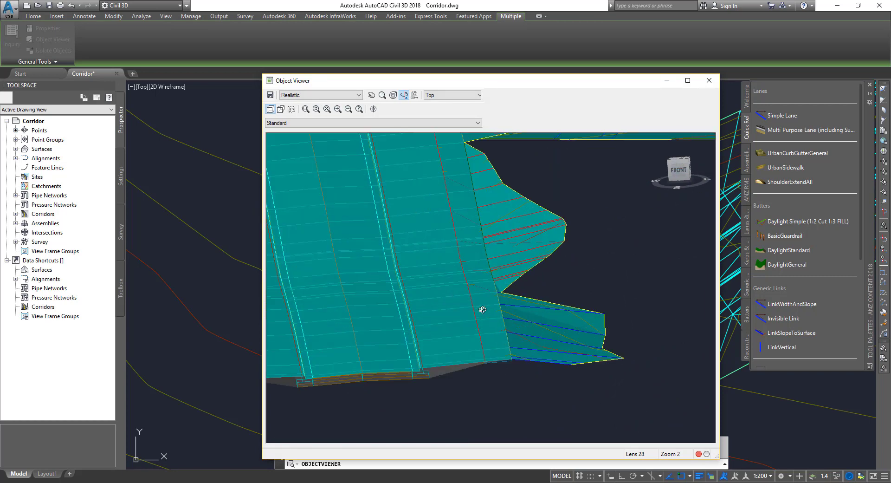
middle_click_drag(483, 310, 557, 241)
middle_click_drag(473, 280, 411, 285)
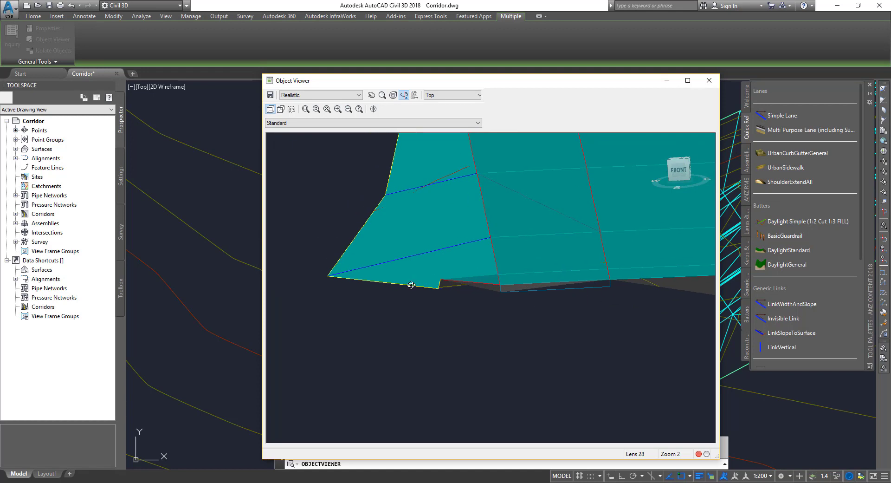
- Examine the gap between the top and datum surfaces along the road's end section, from one batter across to the other, and close the viewer
middle_click_drag(577, 288, 261, 277)
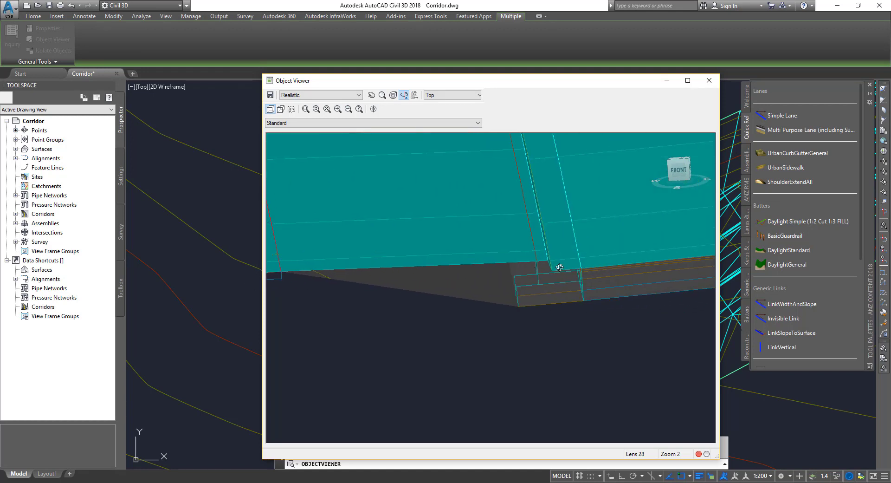
middle_click_drag(560, 267, 389, 316)
middle_click_drag(553, 306, 461, 295)
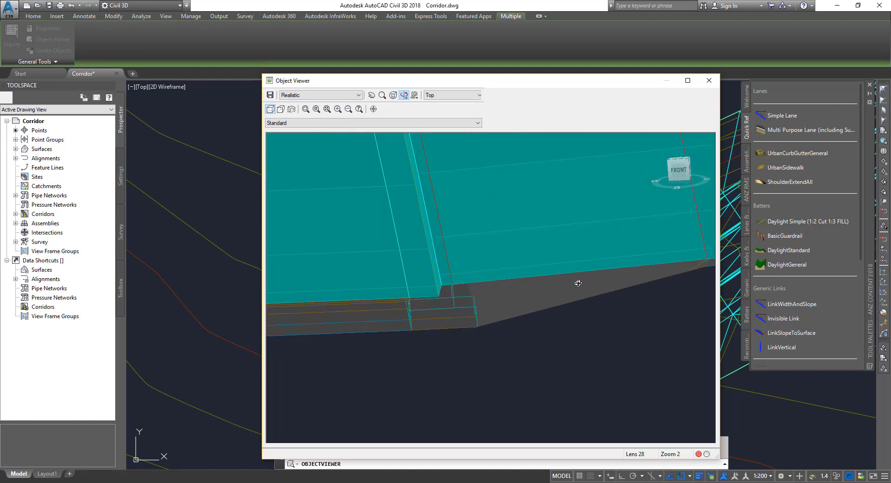
middle_click_drag(652, 268, 483, 305)
middle_click_drag(430, 343, 655, 258)
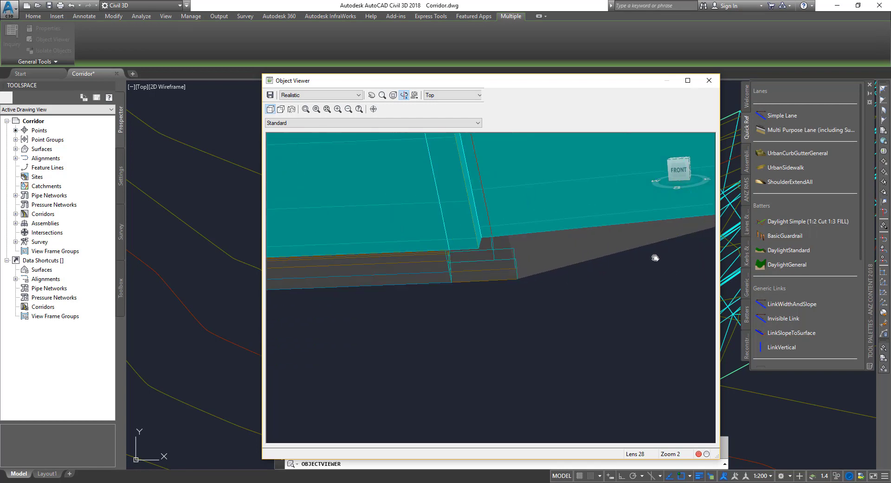
middle_click_drag(440, 304, 671, 284)
middle_click_drag(522, 272, 398, 333)
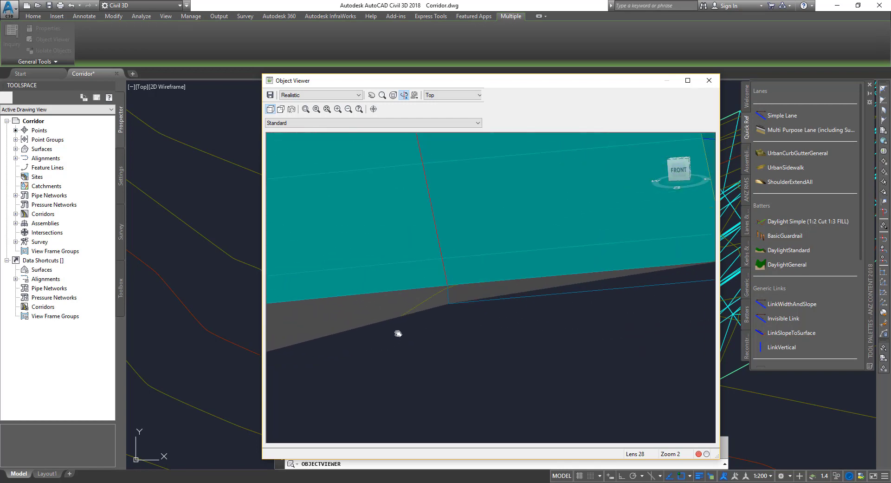
middle_click_drag(461, 308, 470, 297)
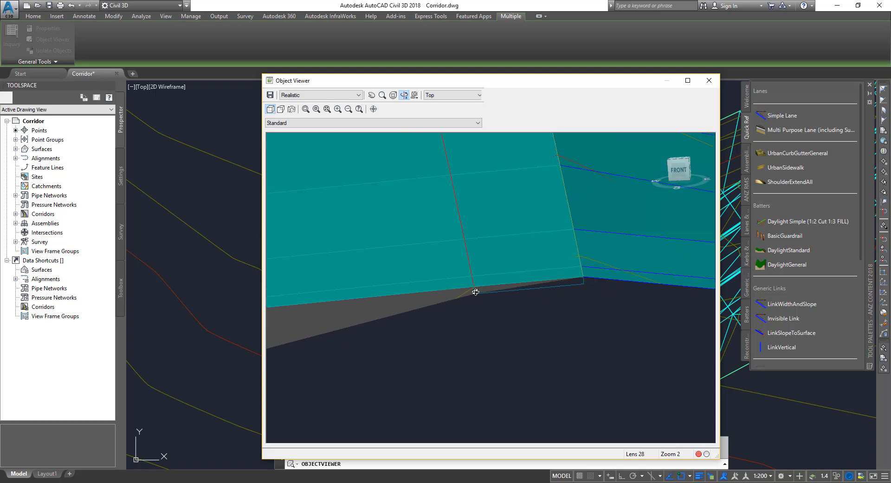
scroll(476, 292, "down", 1)
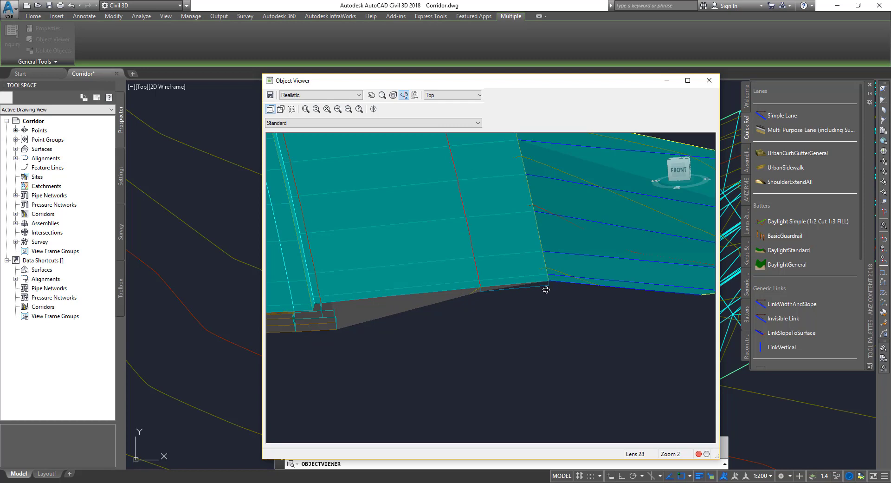
scroll(548, 286, "up", 3)
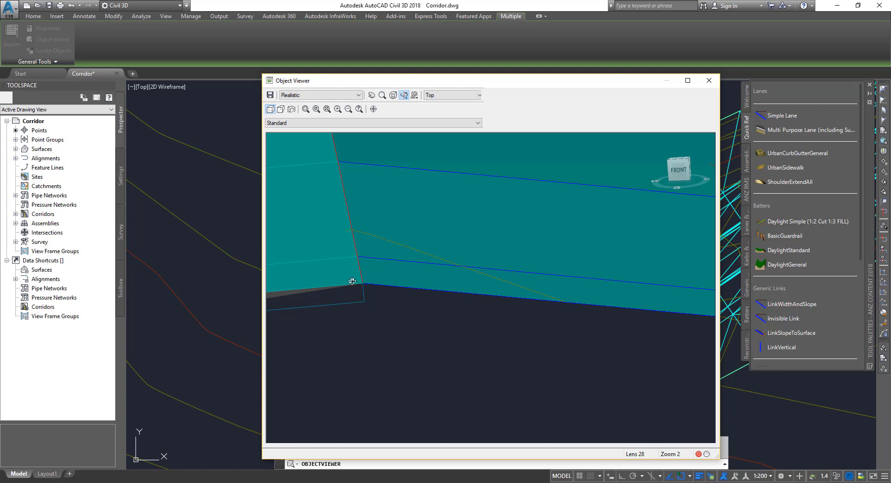
left_click(709, 81)
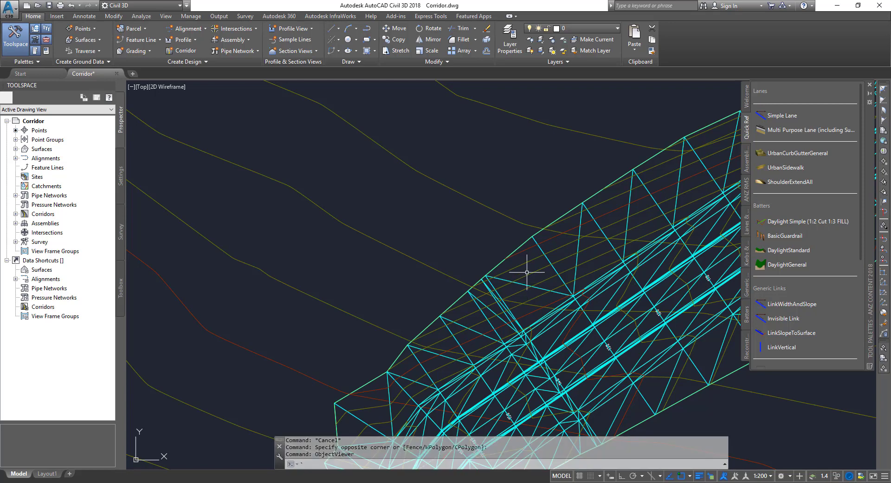
- Set the overhang correction of the M1 Corridor - Datum surface to Bottom Links in the corridor properties and regenerate the drawing
left_click(549, 254)
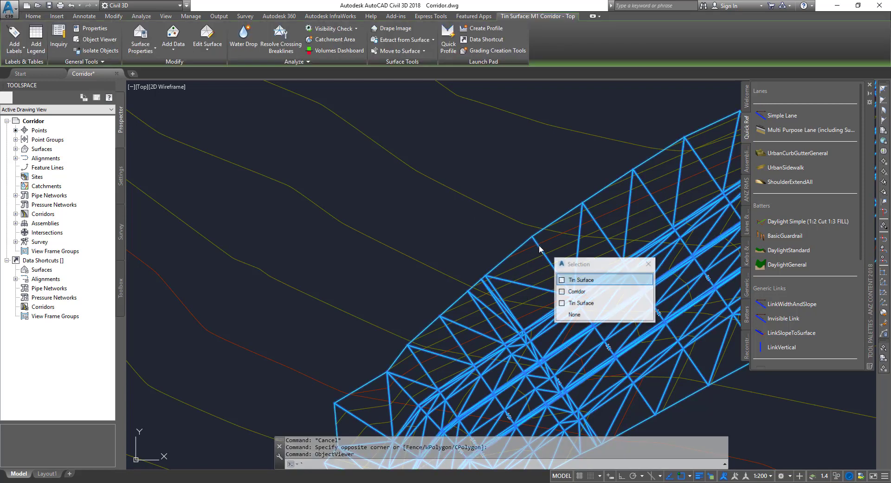
left_click(584, 292)
left_click(72, 33)
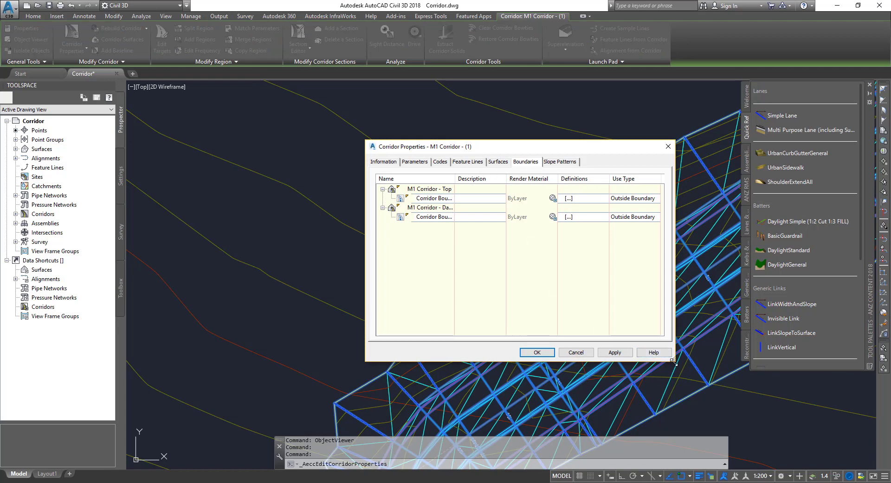
left_click_drag(673, 360, 767, 408)
left_click(498, 162)
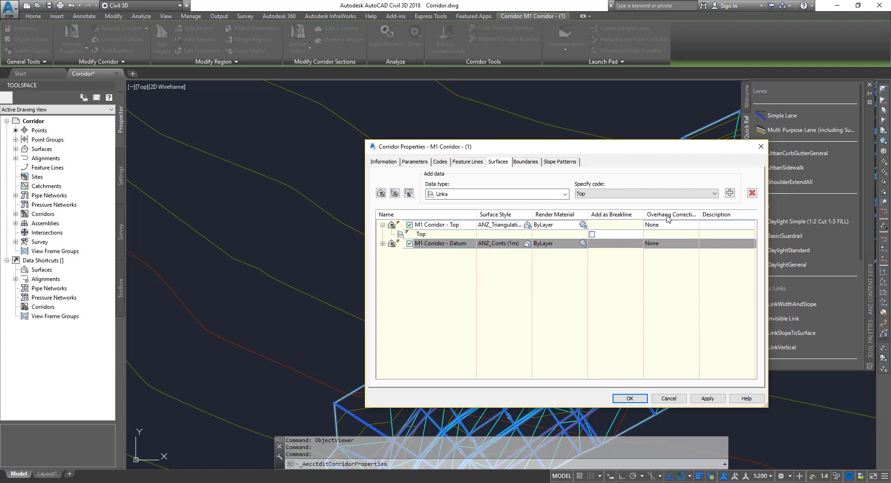
left_click(665, 244)
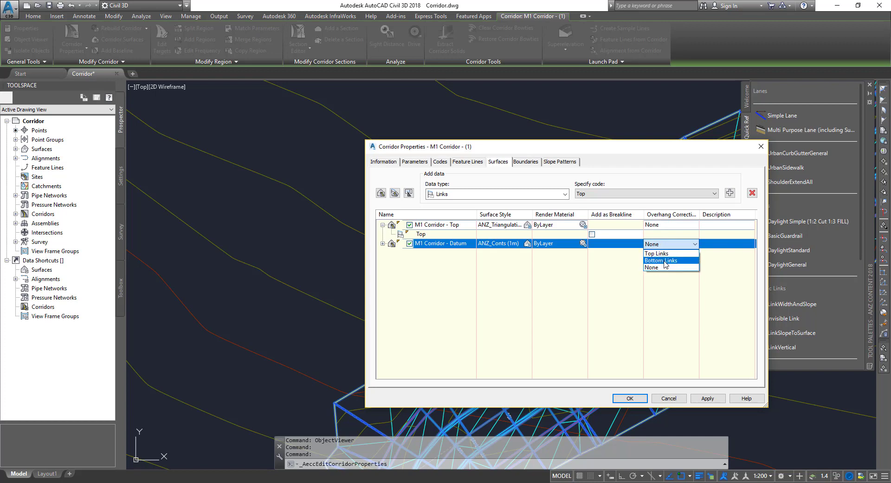
left_click(665, 261)
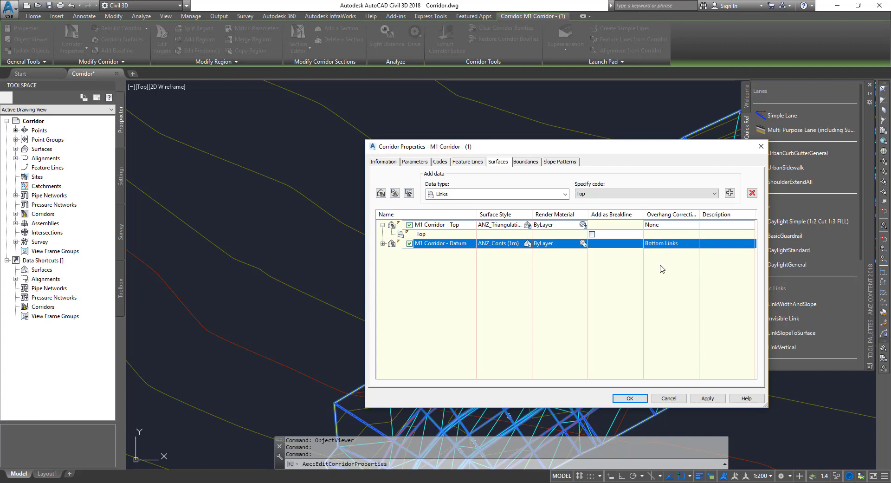
left_click(627, 398)
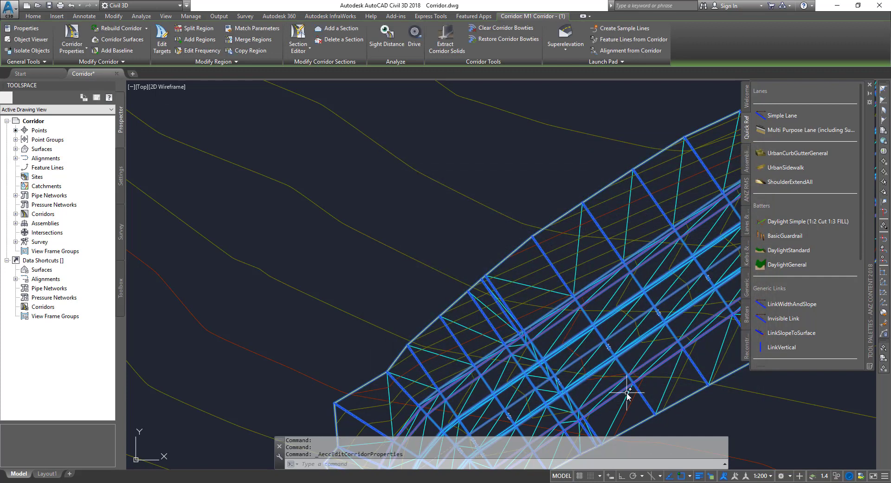
type("rea")
key("Return")
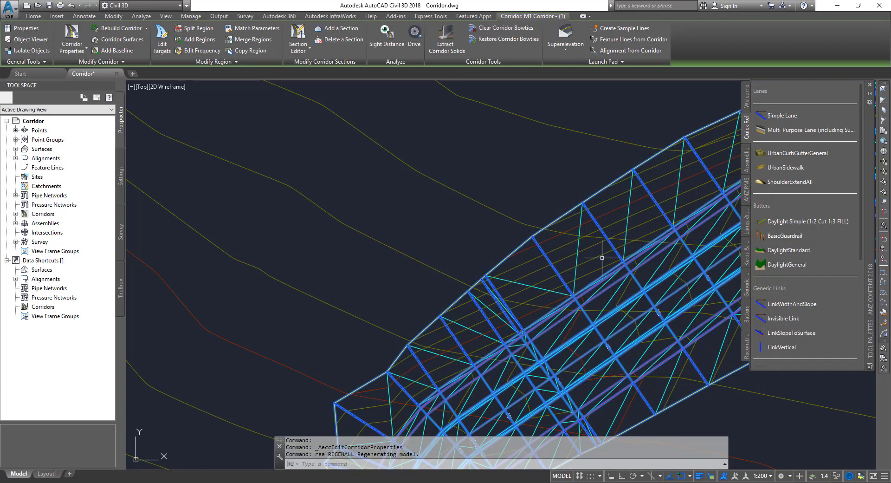
- View the corridor with both its surfaces in the 3D object viewer and check the datum surface at the end section's outer edge
middle_click_drag(595, 226, 495, 172)
left_click(519, 125)
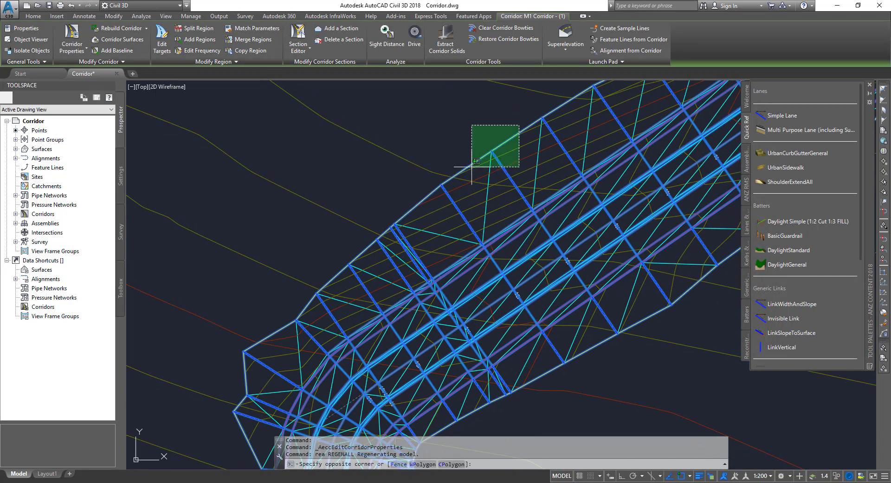
left_click(472, 170)
right_click(452, 120)
left_click(492, 213)
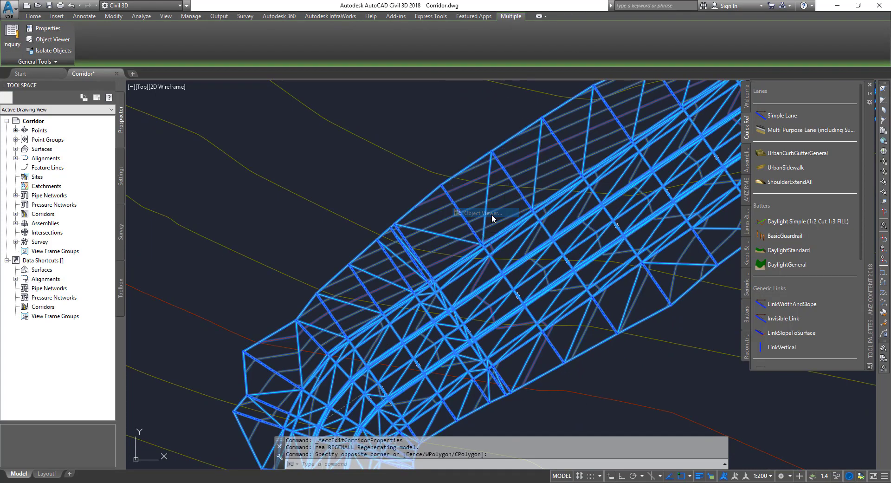
left_click_drag(453, 358, 617, 333)
scroll(545, 305, "up", 5)
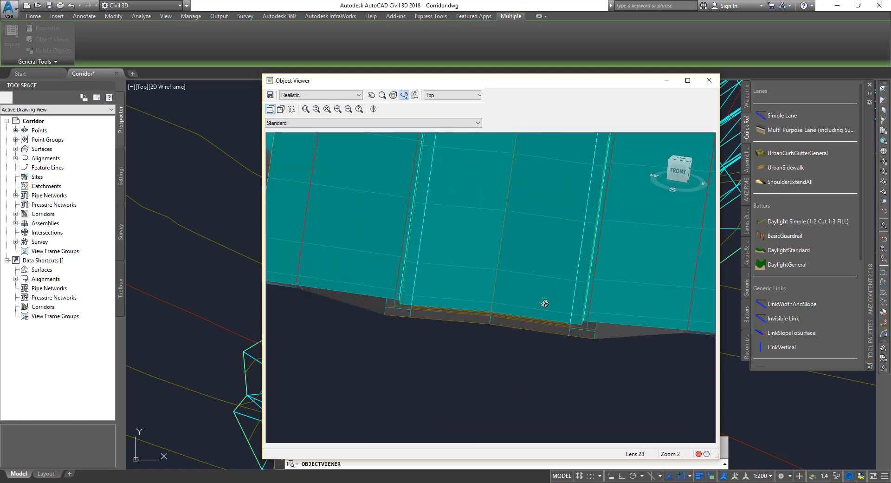
left_click_drag(545, 304, 574, 317)
middle_click_drag(573, 317, 312, 275)
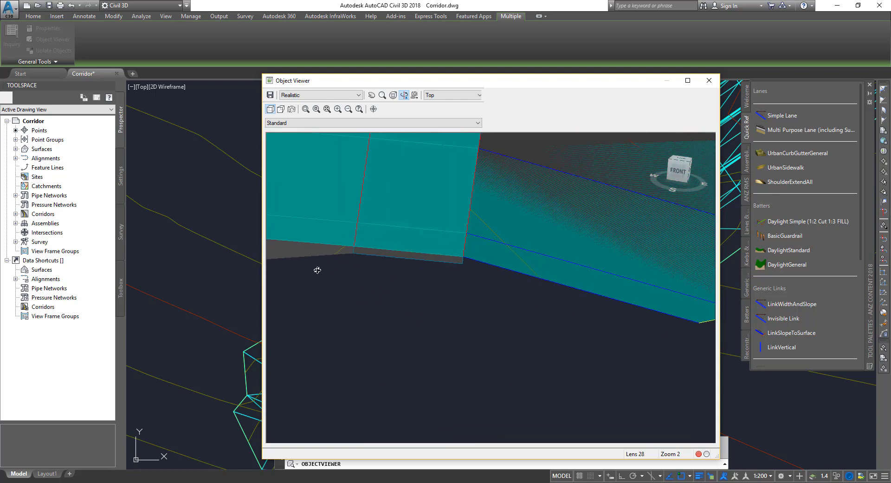